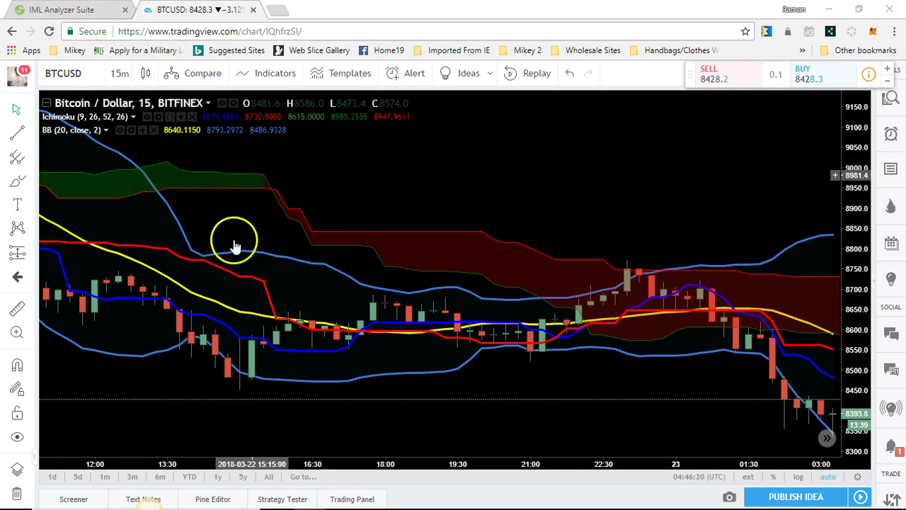
Switch to the IML Web Analyzer chart, search its indicator library for "Ich", and close the library
click(99, 10)
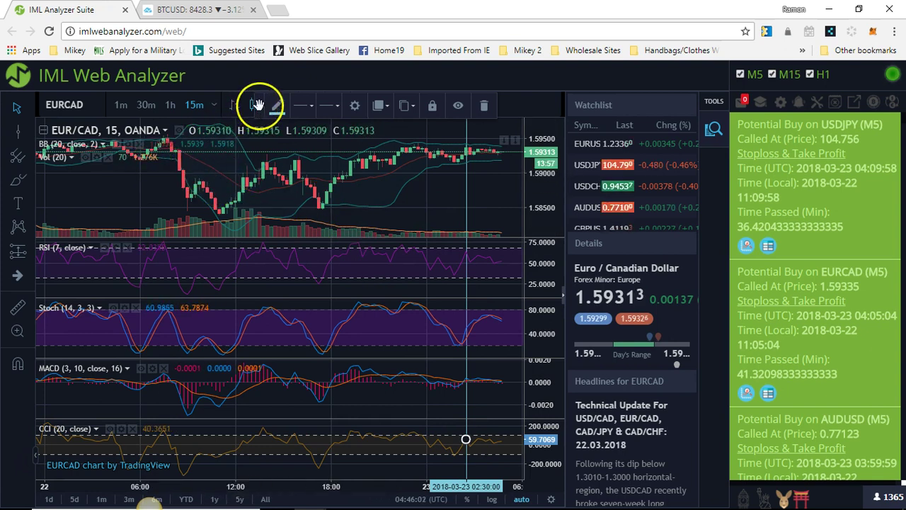
click(502, 110)
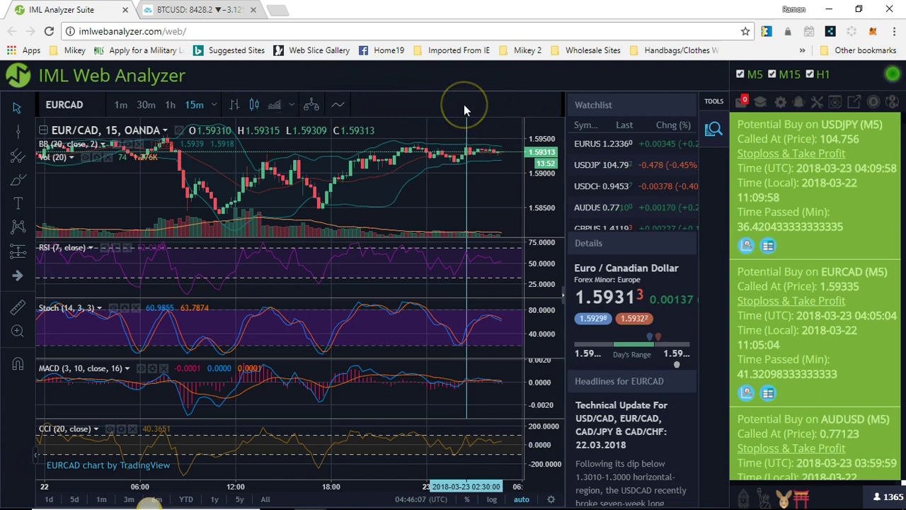
key(slash)
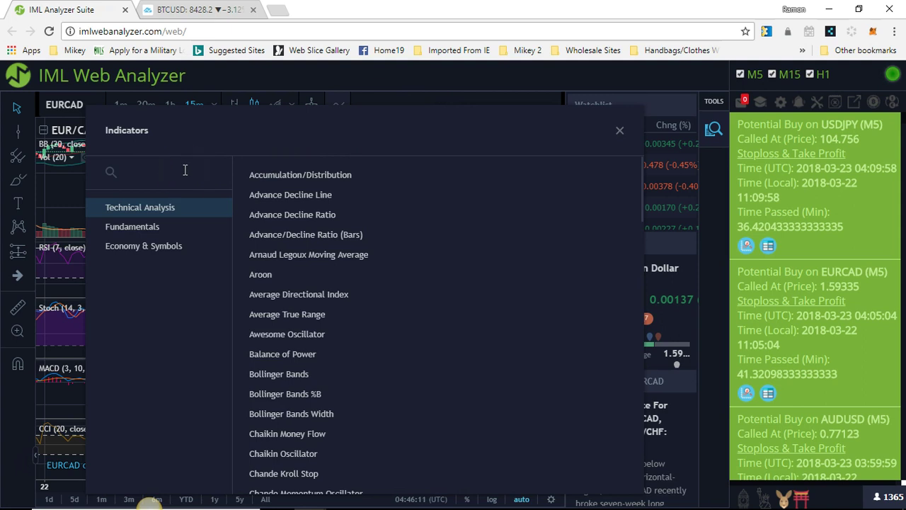
text(Ich)
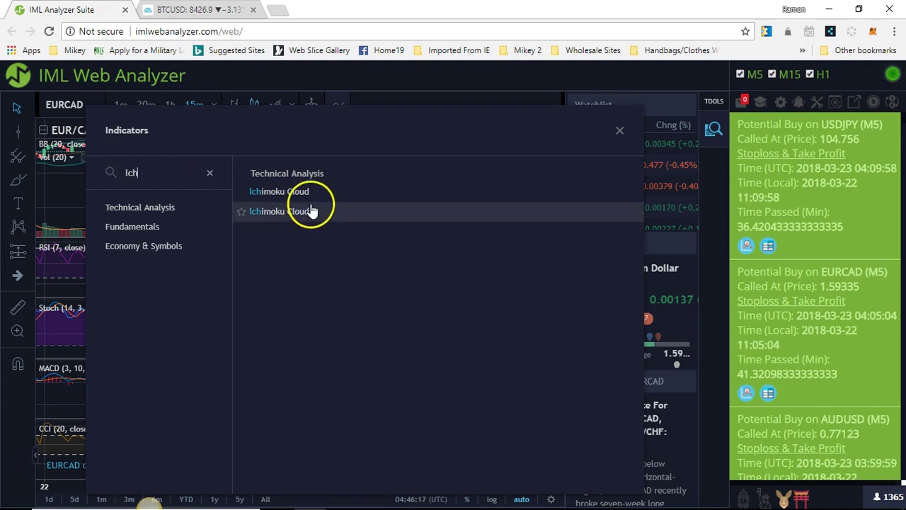
click(621, 134)
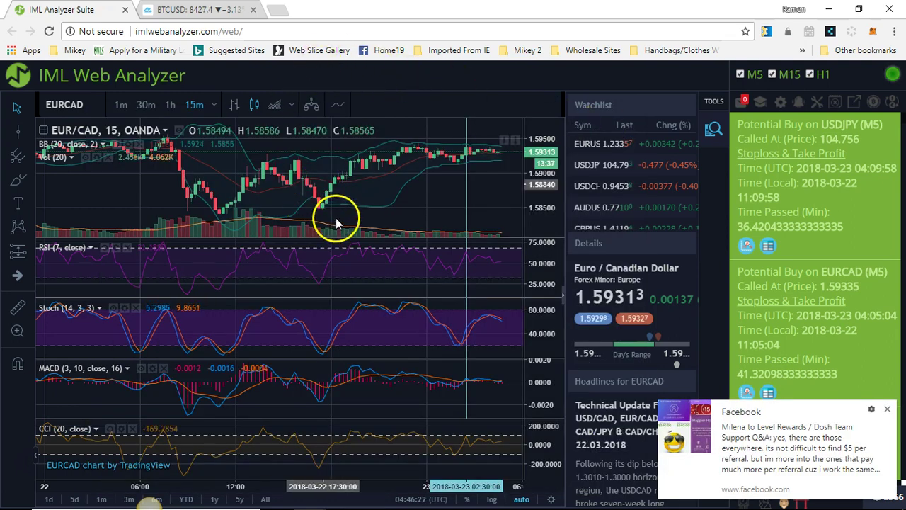
Switch to the TradingView BTCUSD chart, search the indicator library for "ich", and close the library
click(225, 11)
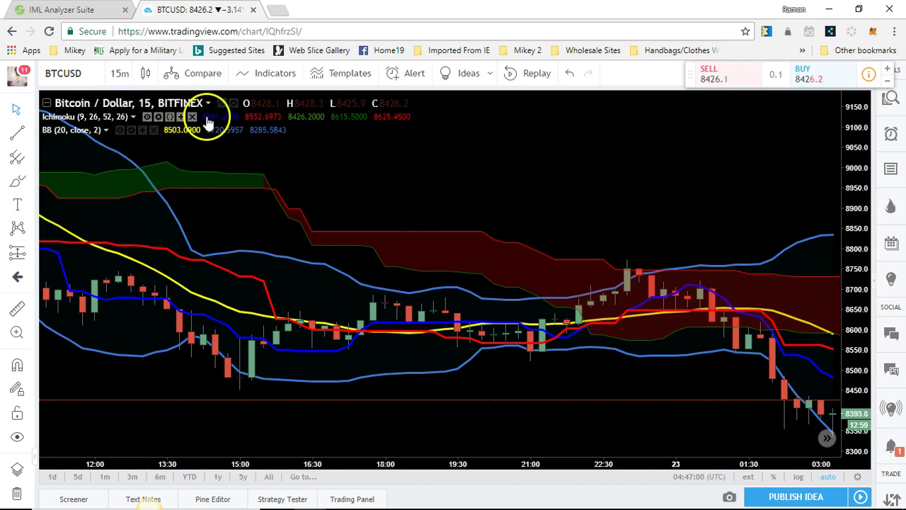
click(274, 77)
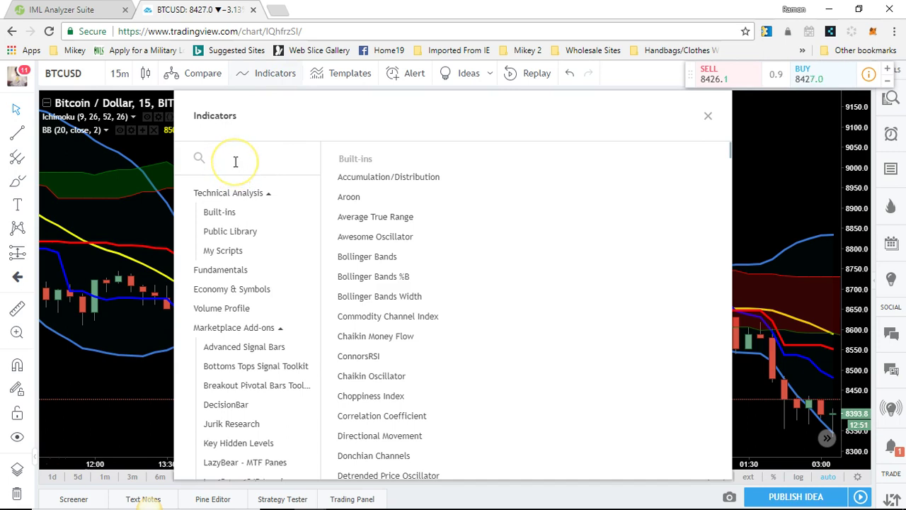
text(ich)
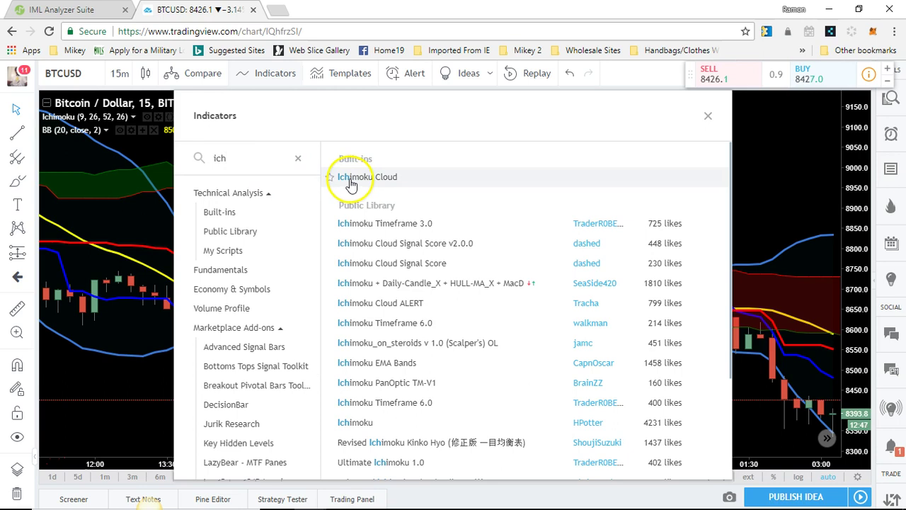
click(140, 155)
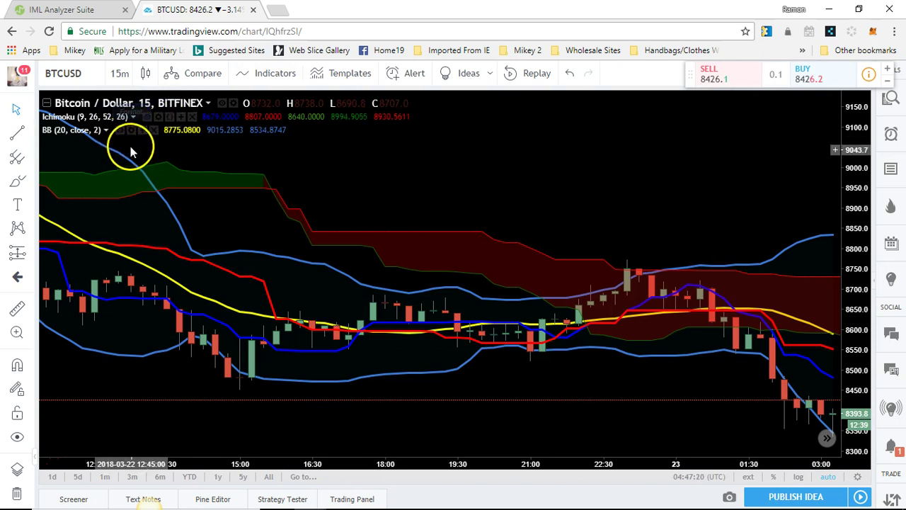
Search the TradingView indicator library for "boll" and close the library
click(277, 74)
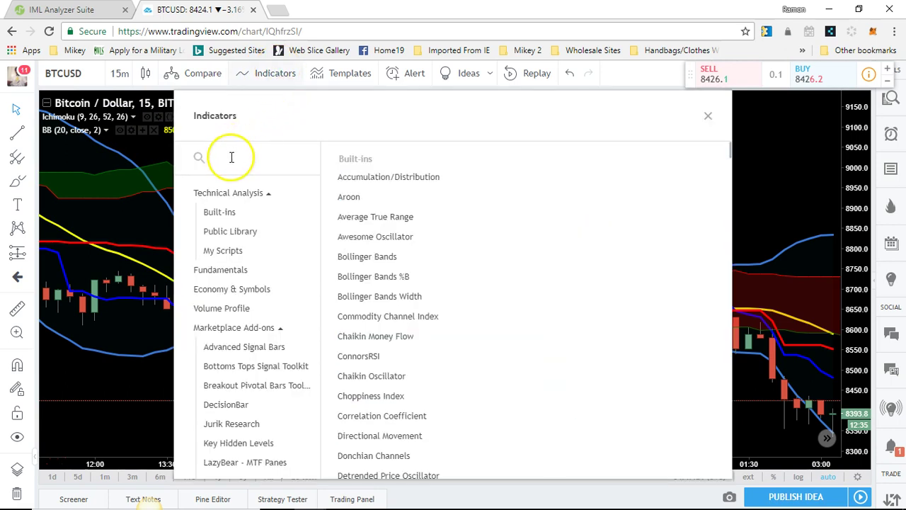
text(boll)
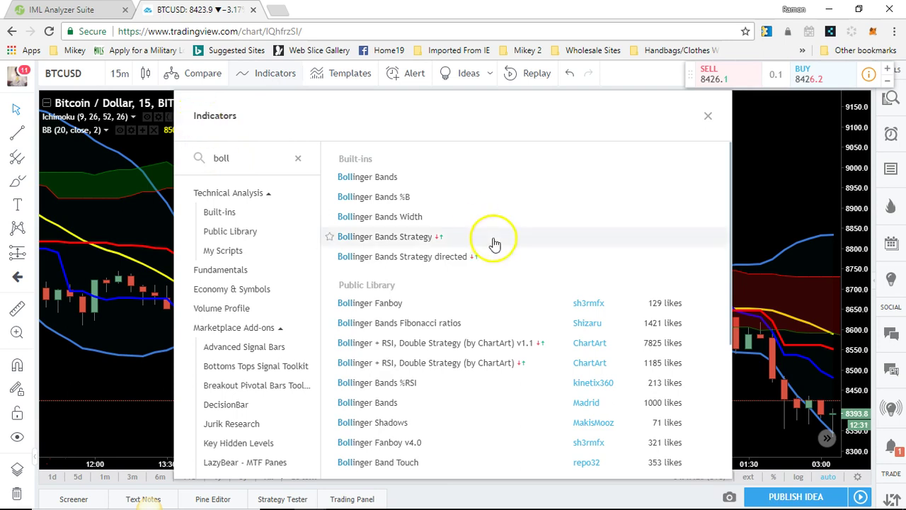
click(150, 225)
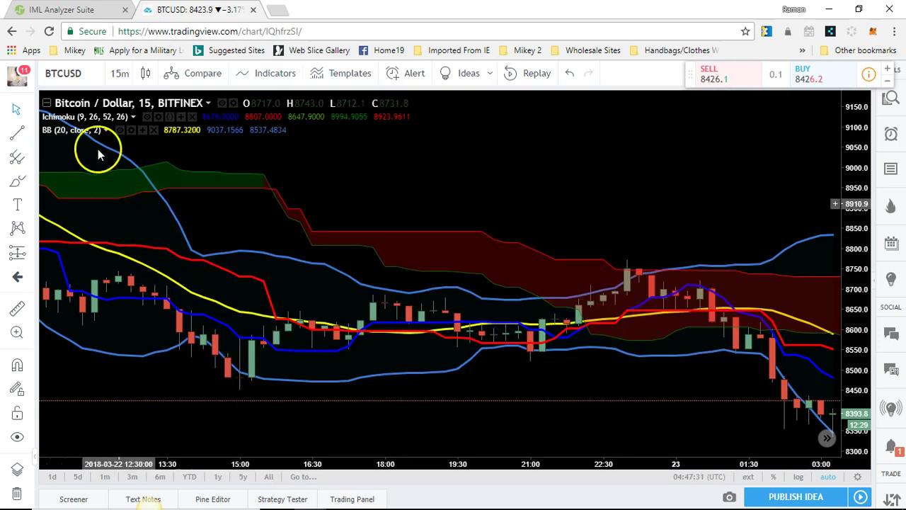
Preview the Lagging Span line in the Ichimoku style settings, disable it again, and accept the settings
click(158, 117)
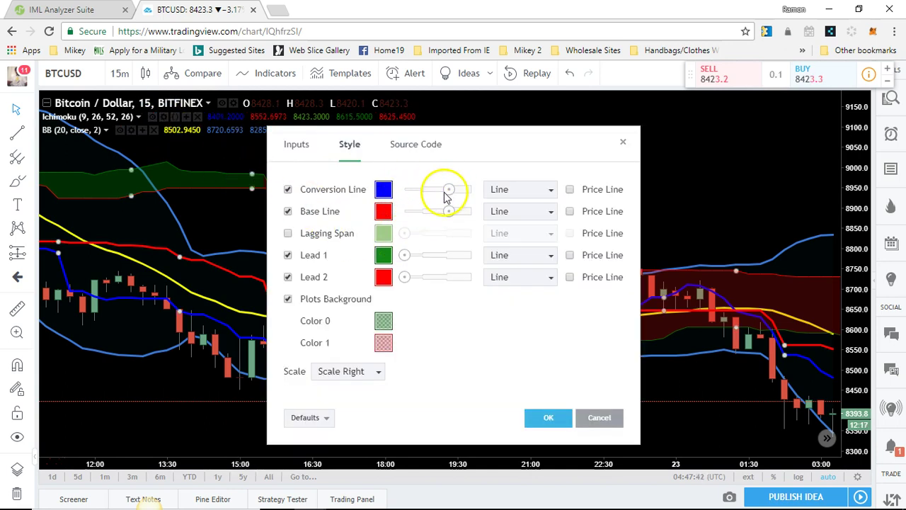
click(288, 234)
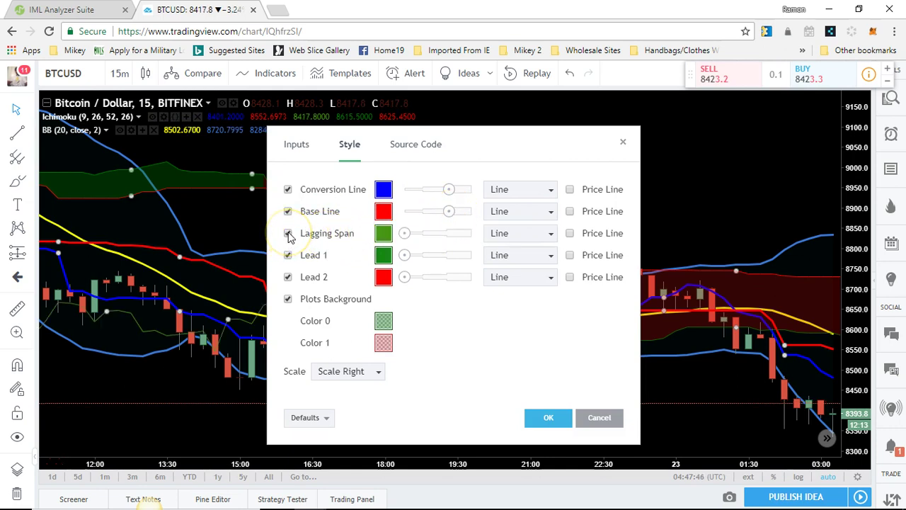
click(288, 234)
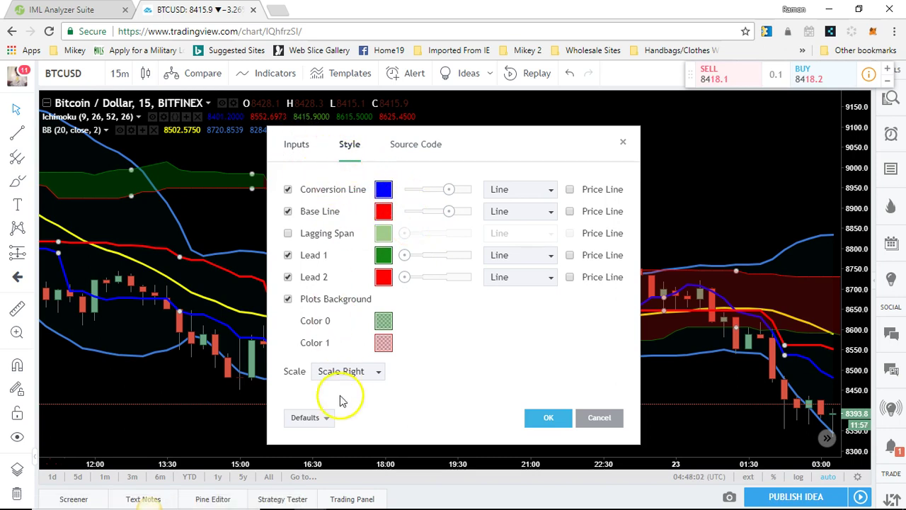
click(328, 418)
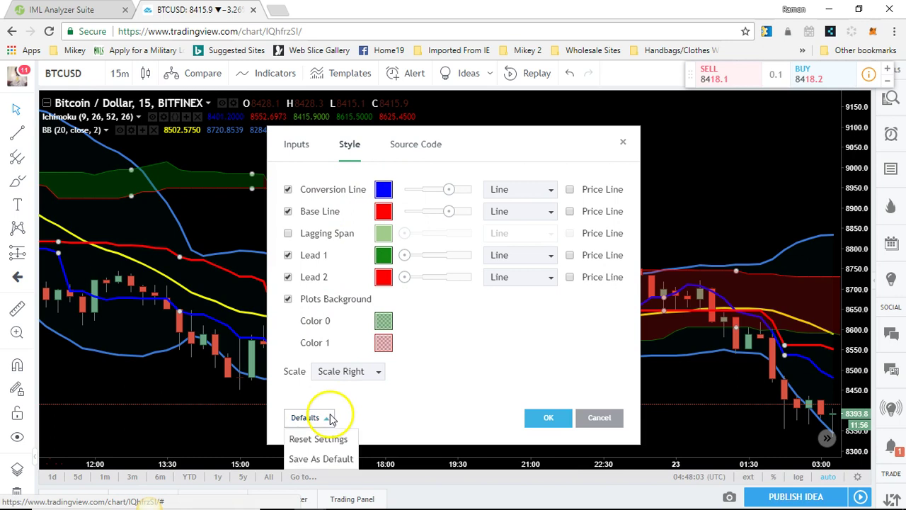
click(397, 406)
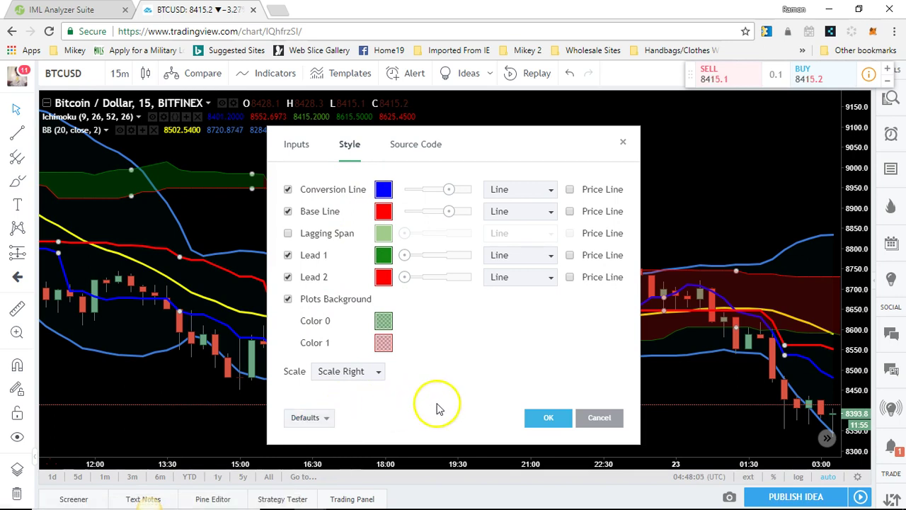
click(545, 417)
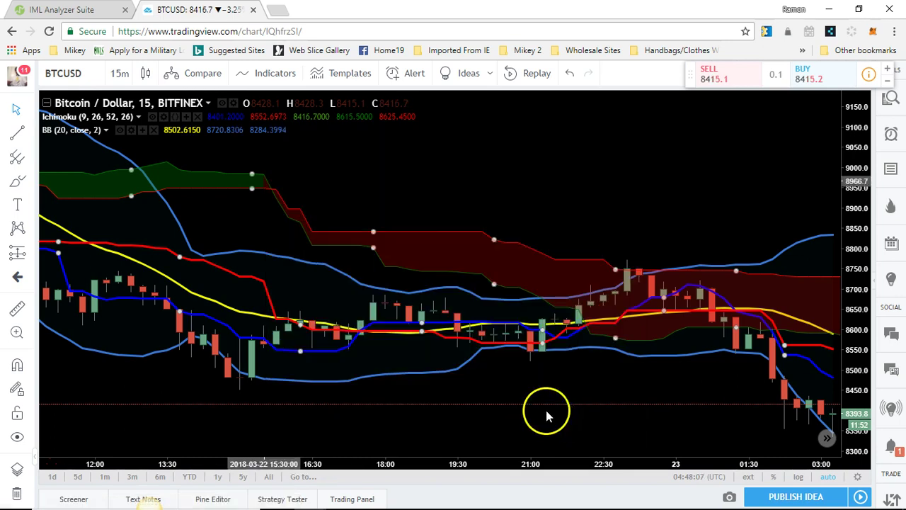
Review the Ichimoku indicator's input periods, displacement and line styles, and close its settings
click(165, 119)
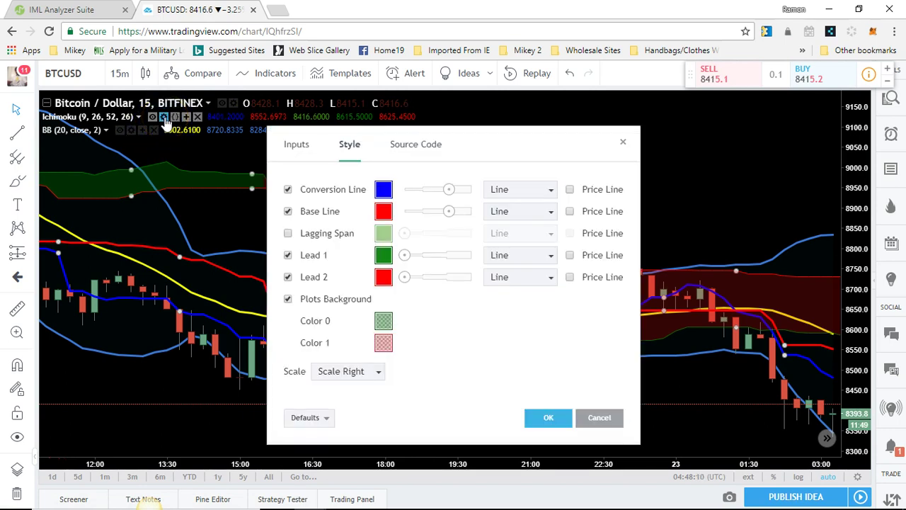
click(291, 148)
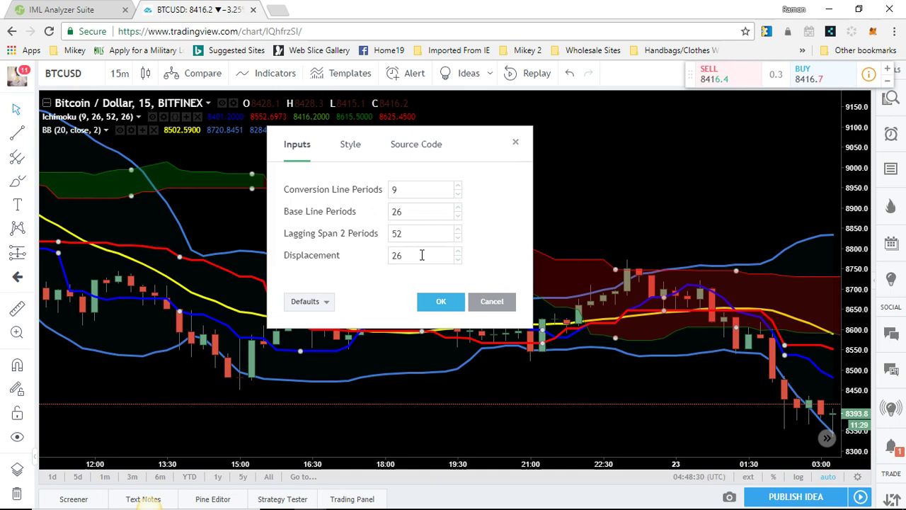
click(350, 144)
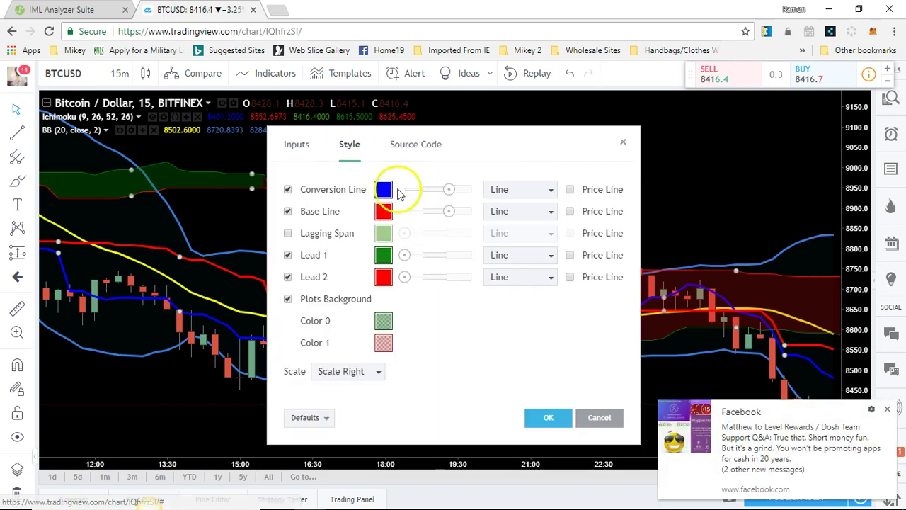
click(887, 410)
click(556, 418)
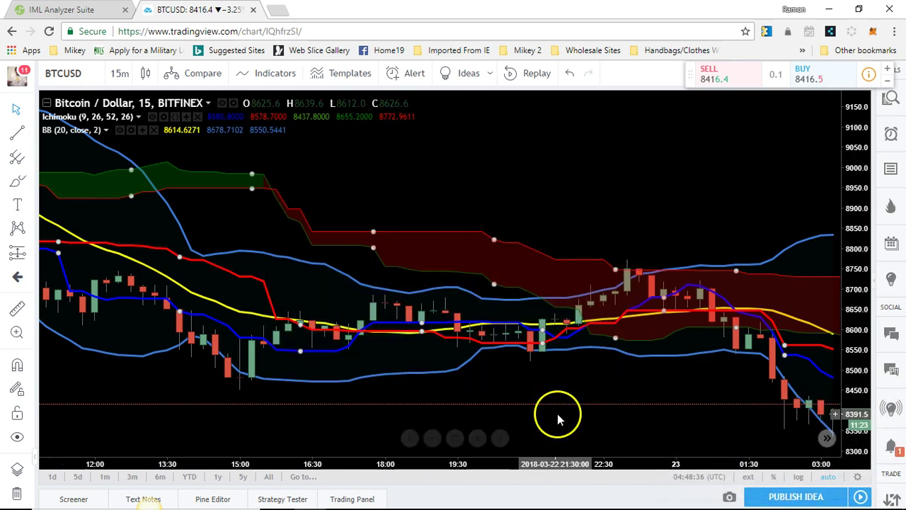
Review the Bollinger Bands' inputs, line styles and default options, close the settings, and deselect the indicator
click(131, 132)
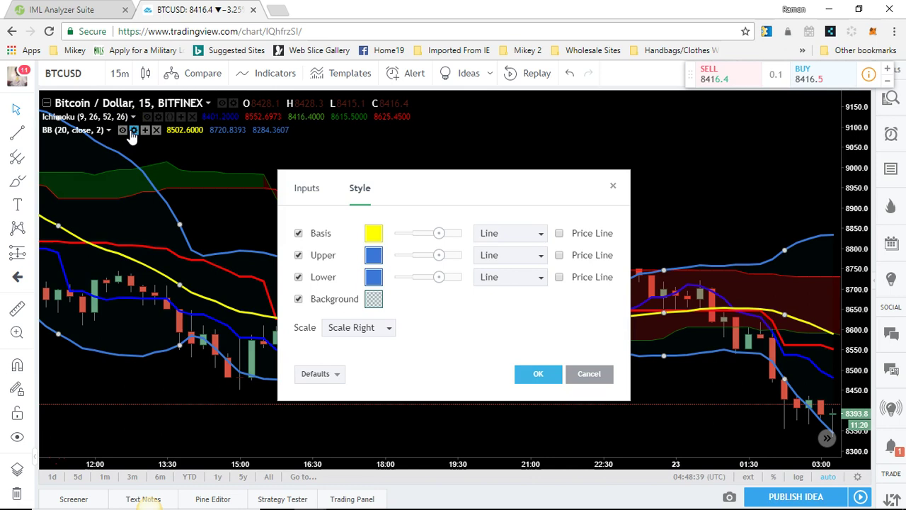
click(303, 189)
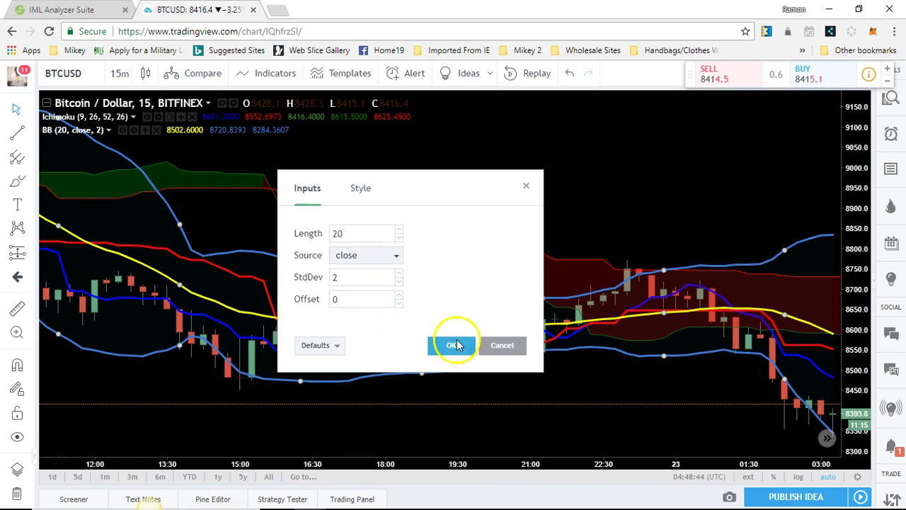
click(360, 188)
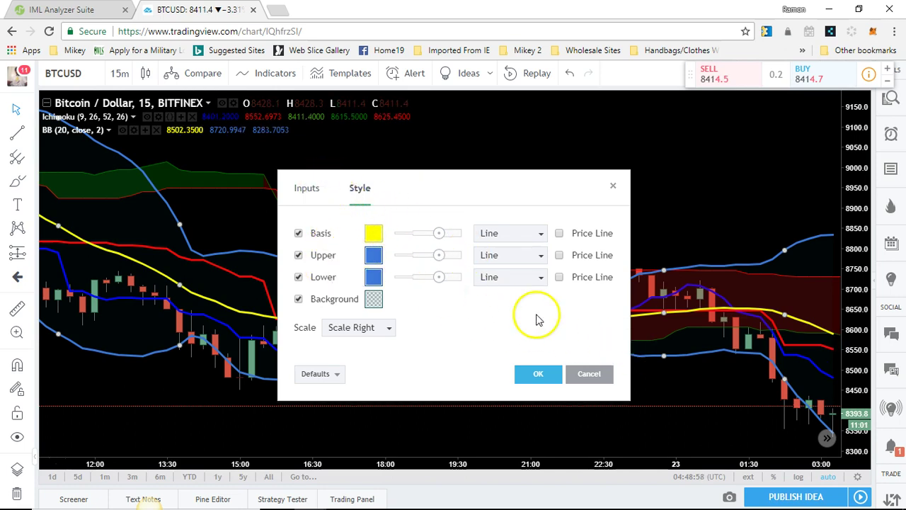
click(339, 374)
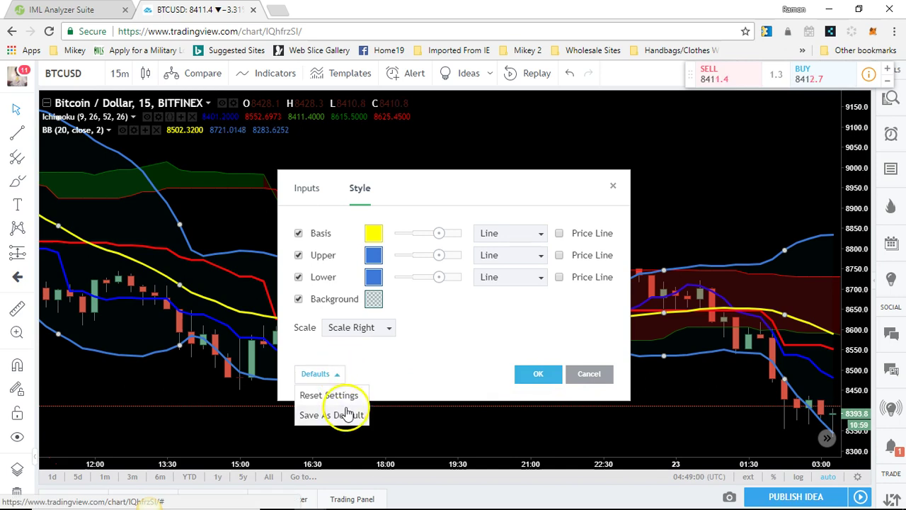
click(535, 375)
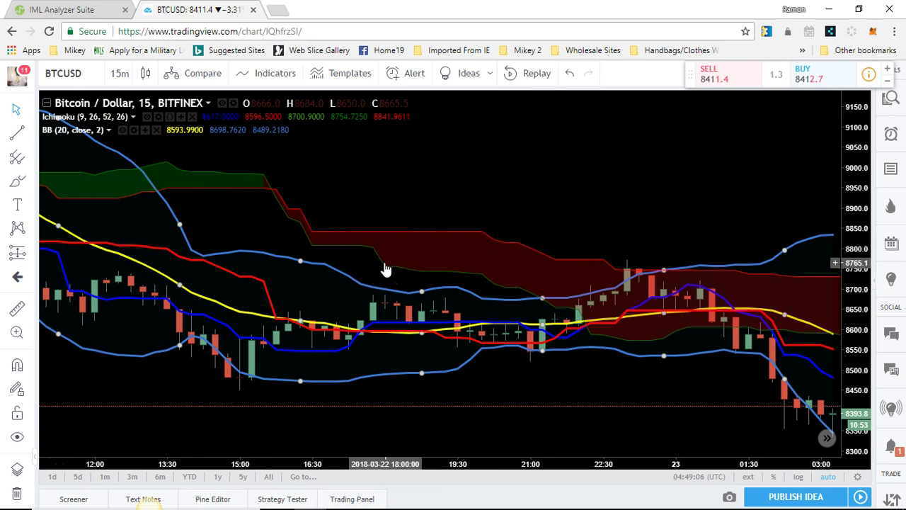
click(409, 202)
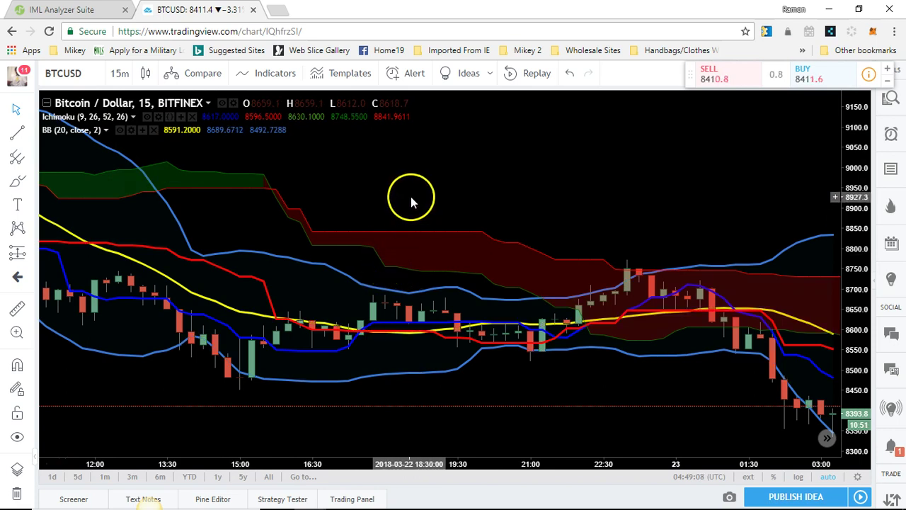
click(336, 234)
click(306, 254)
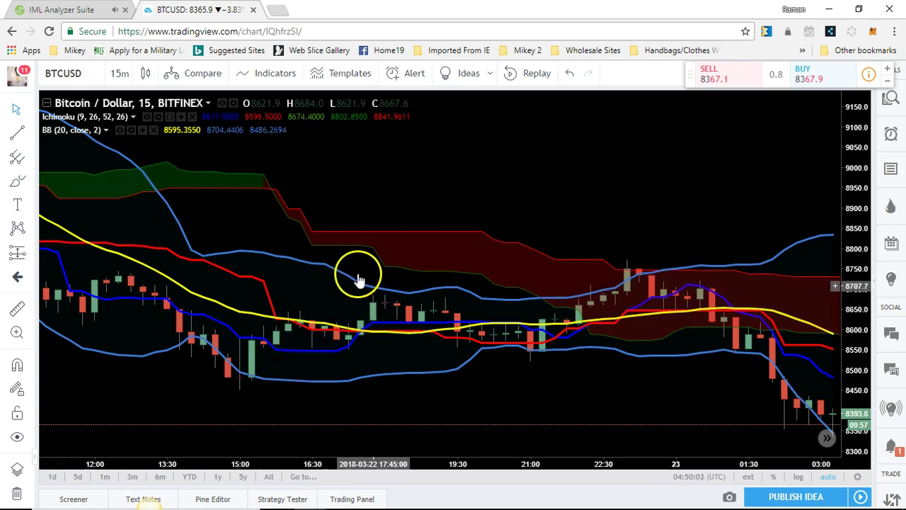
Hide the Bollinger Bands to examine the Ichimoku lines and cloud alone on the BTCUSD chart
click(119, 129)
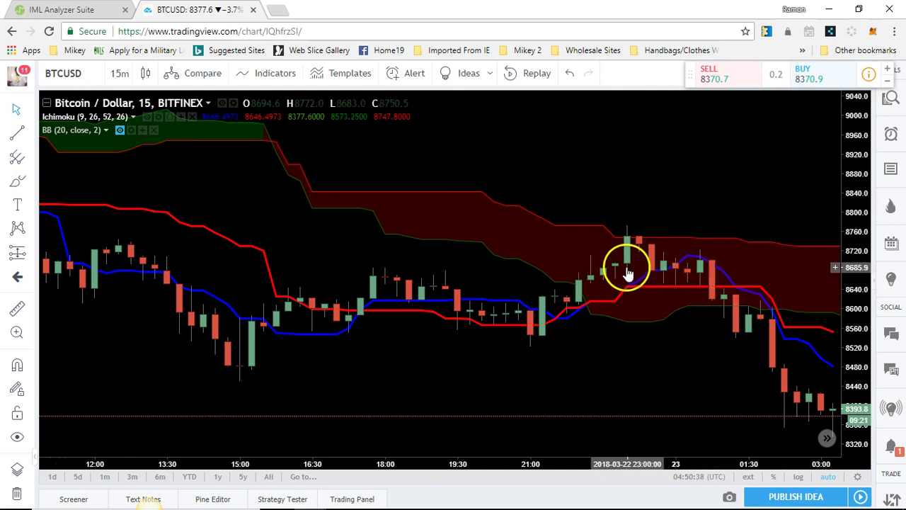
click(464, 316)
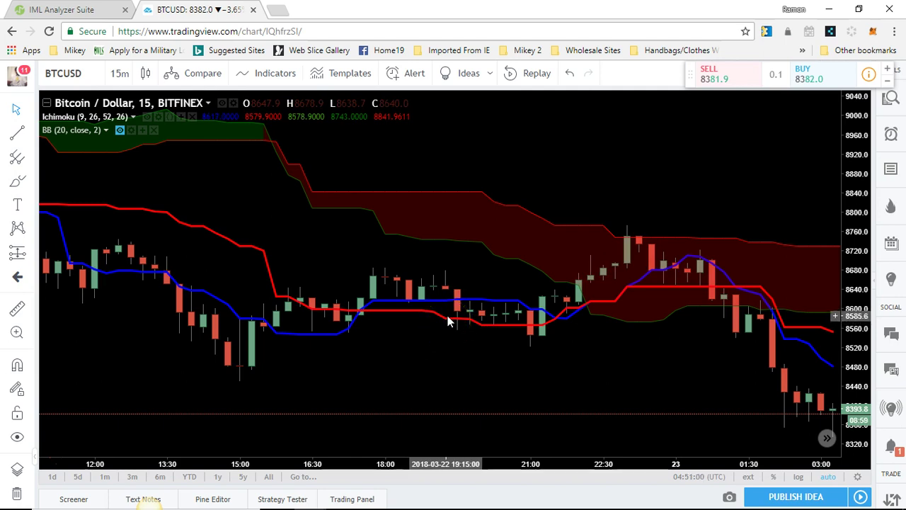
click(440, 327)
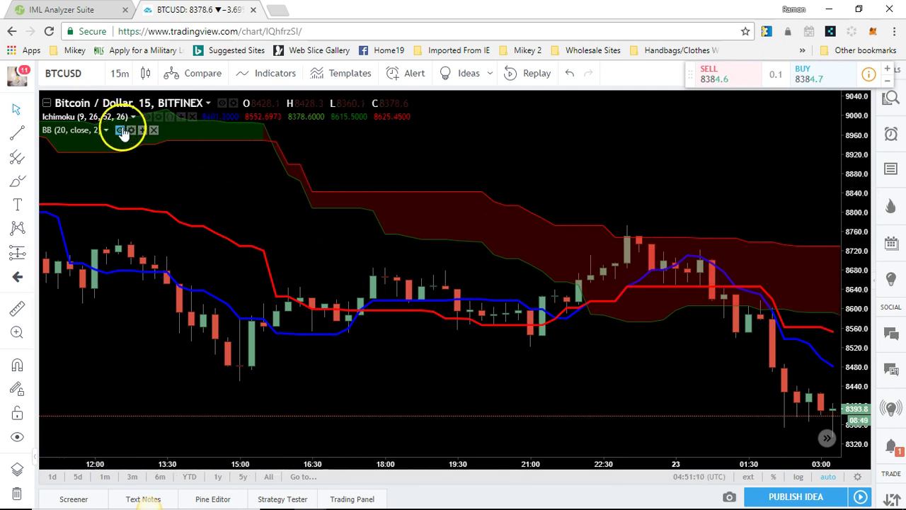
Hide the Ichimoku indicator and show the Bollinger Bands on the BTCUSD chart
click(149, 118)
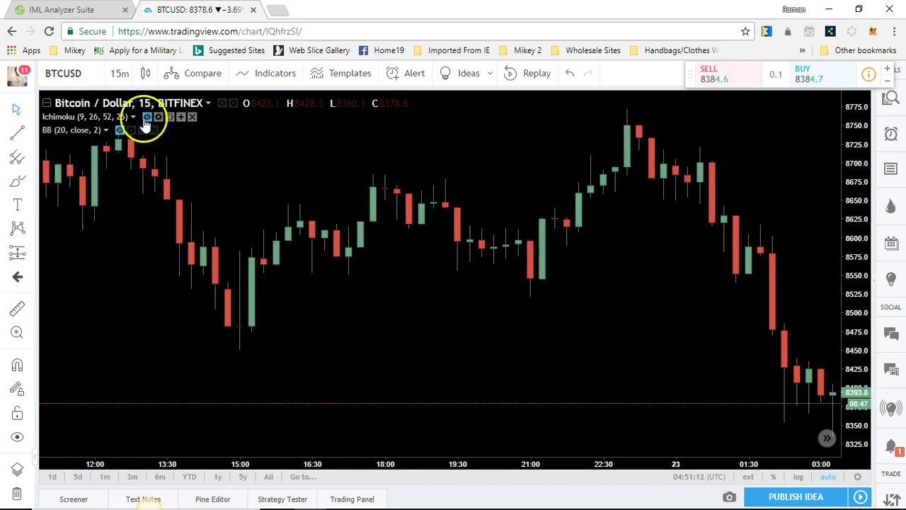
click(120, 130)
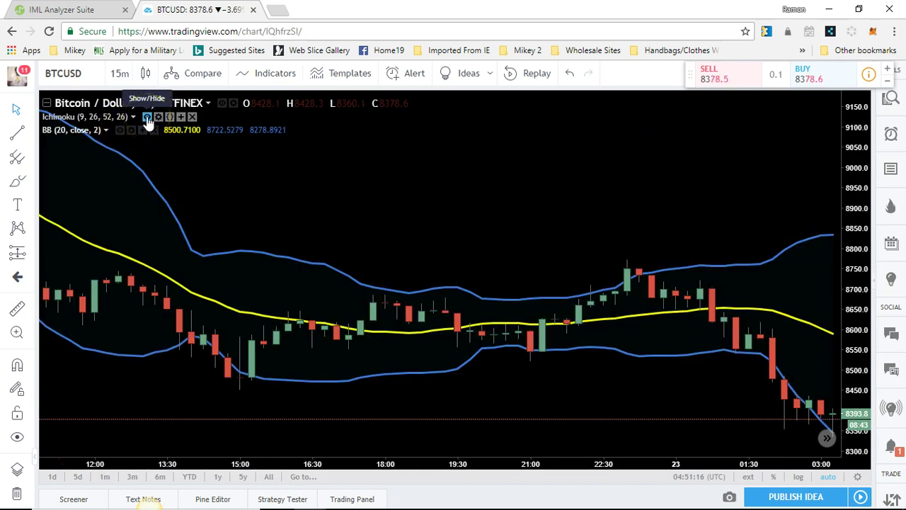
click(147, 117)
click(147, 118)
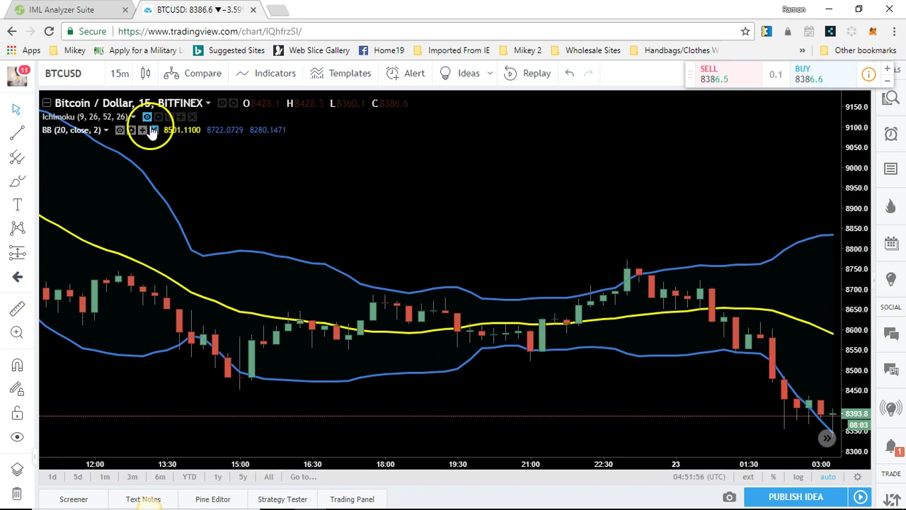
click(240, 209)
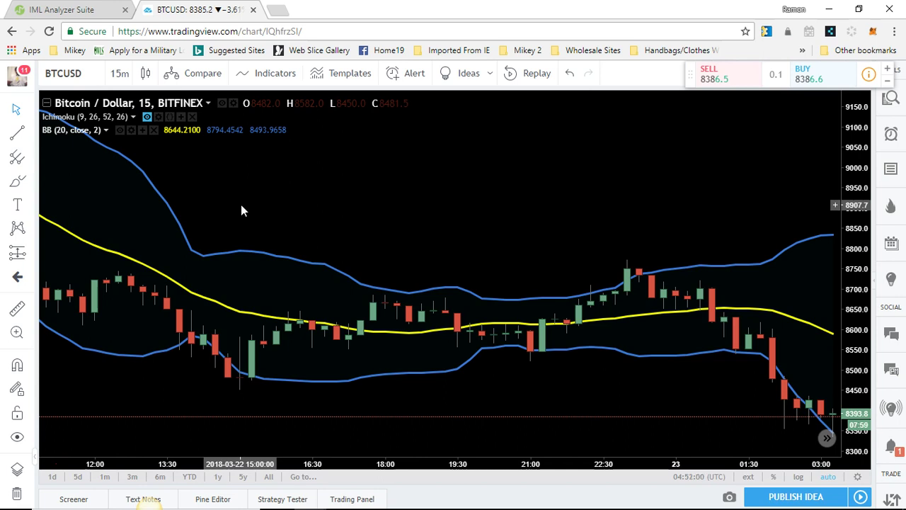
click(234, 220)
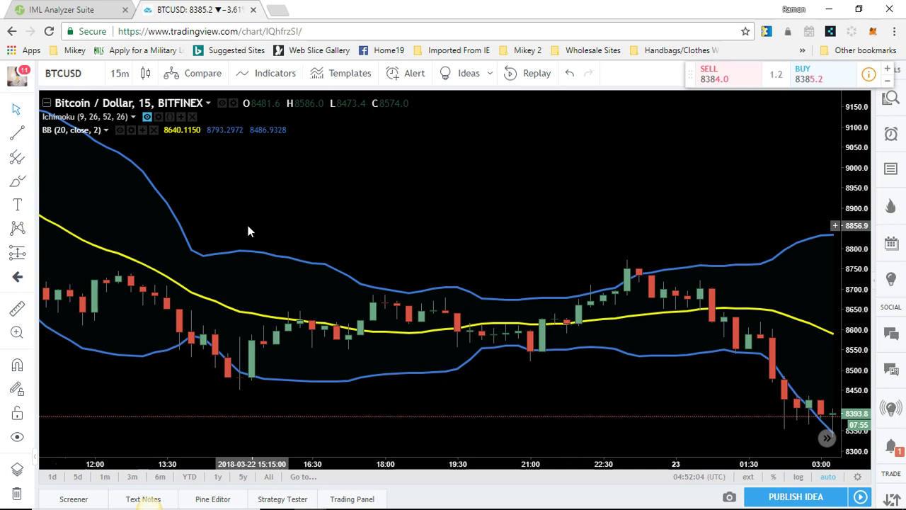
click(308, 180)
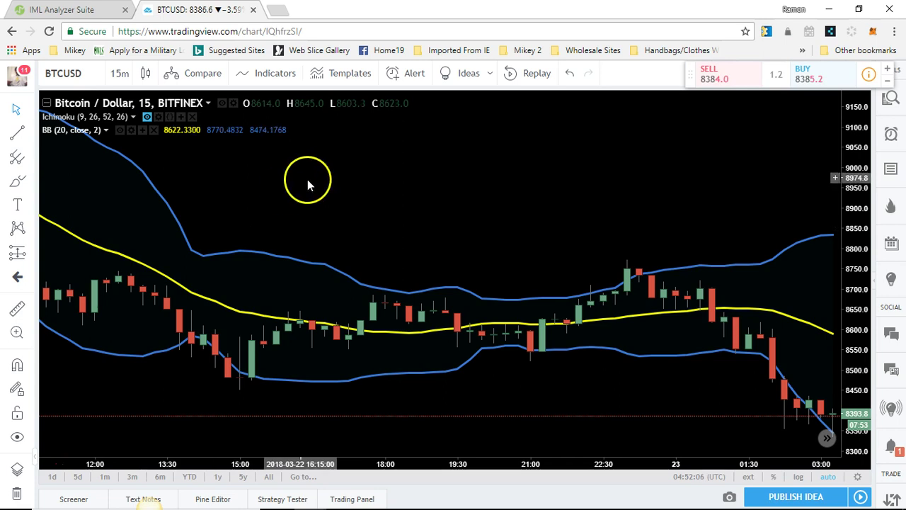
drag(286, 232, 337, 217)
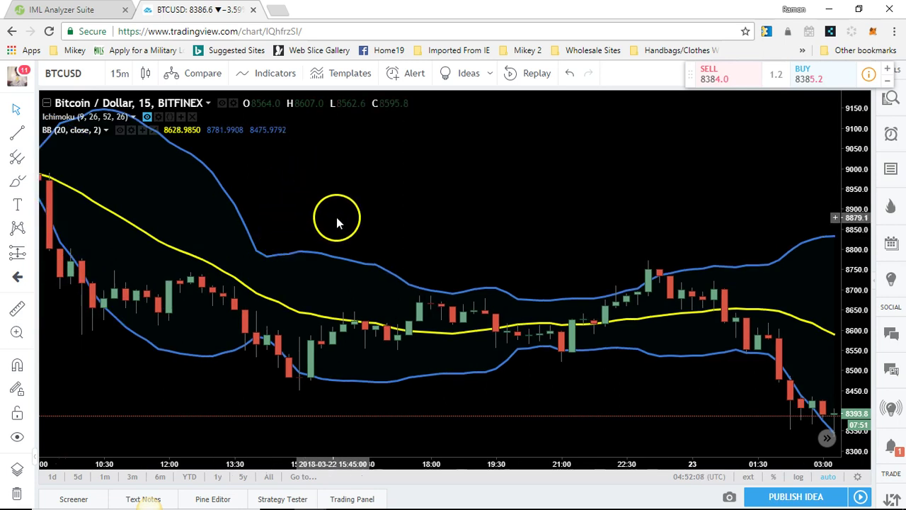
scroll(336, 217, up, 1)
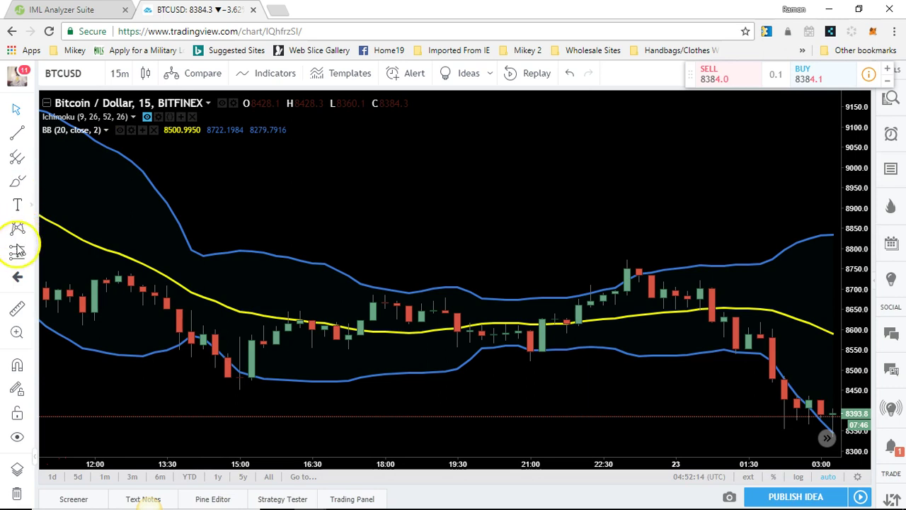
click(18, 278)
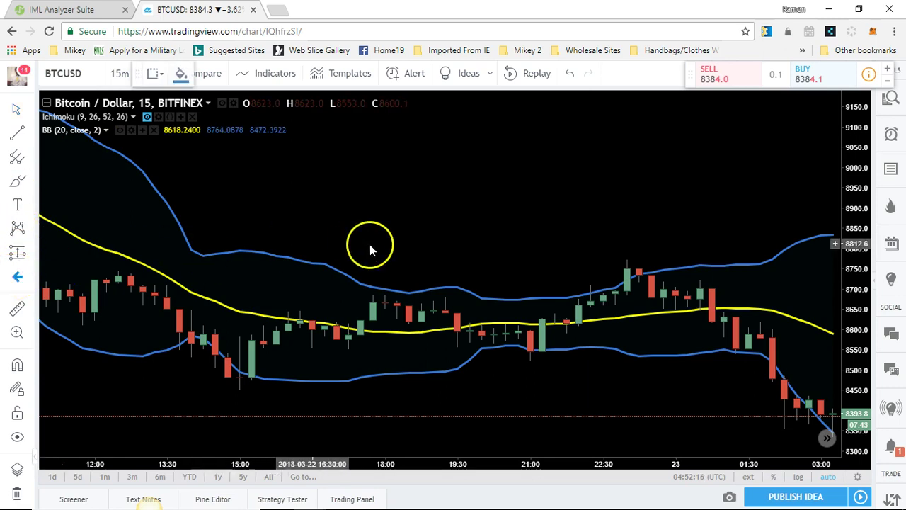
click(578, 407)
drag(576, 382, 578, 405)
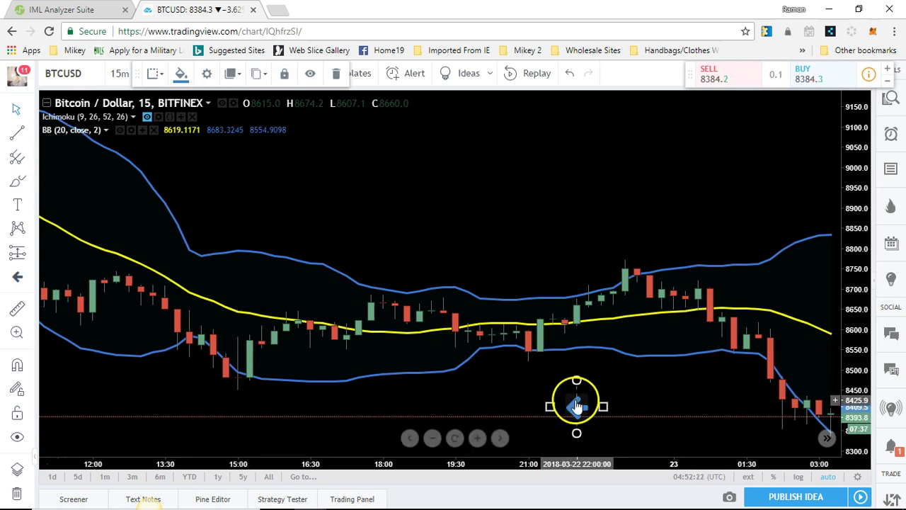
right_click(576, 405)
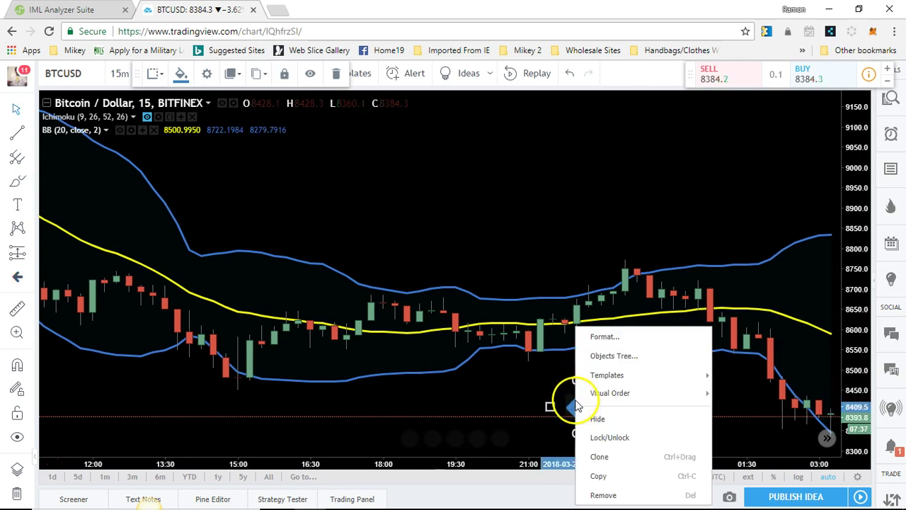
click(604, 495)
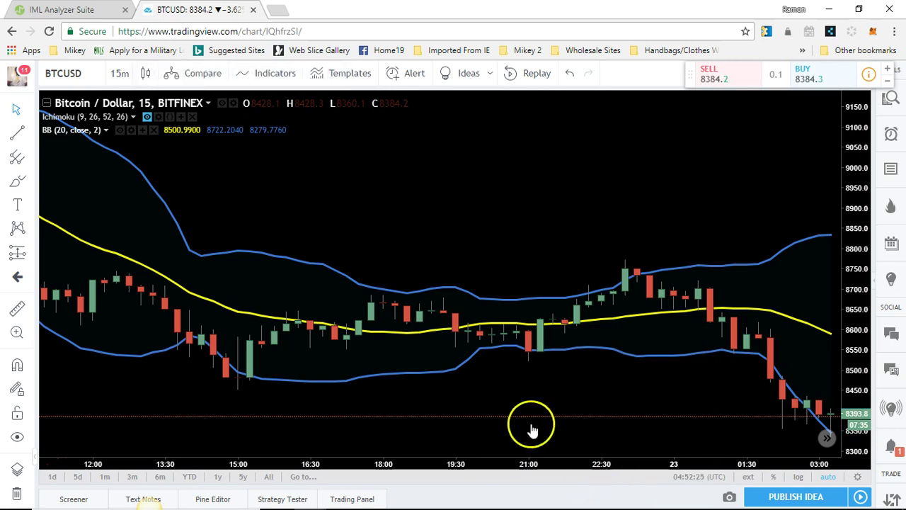
Draw a yellow arrow from about 8411 up to the green candle just after 21:00, and show the Ichimoku indicator
click(30, 135)
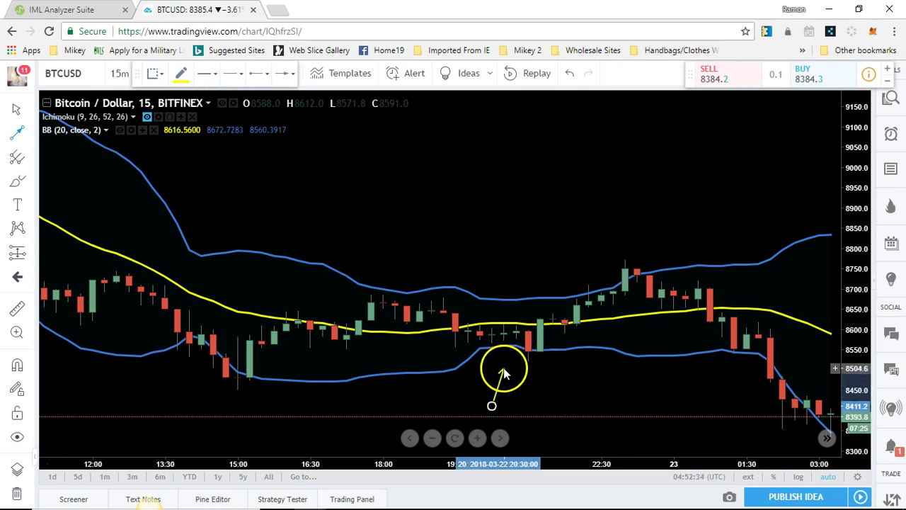
click(541, 360)
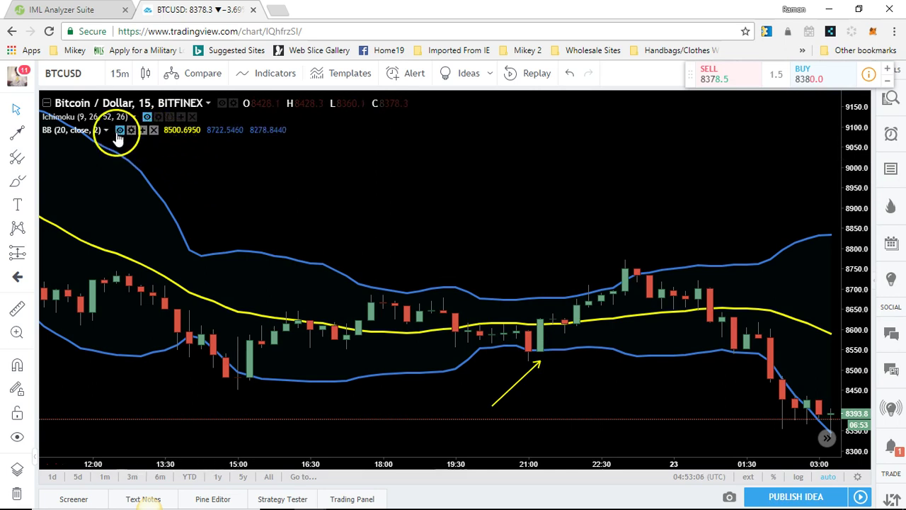
click(147, 117)
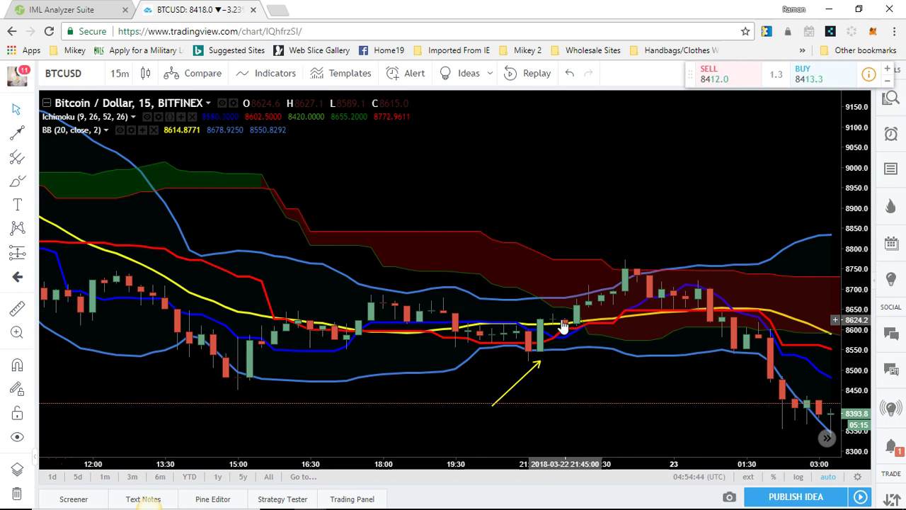
Measure the price rise from the 21:45 candle to the peak about five bars on, and clear the measurement
click(563, 326)
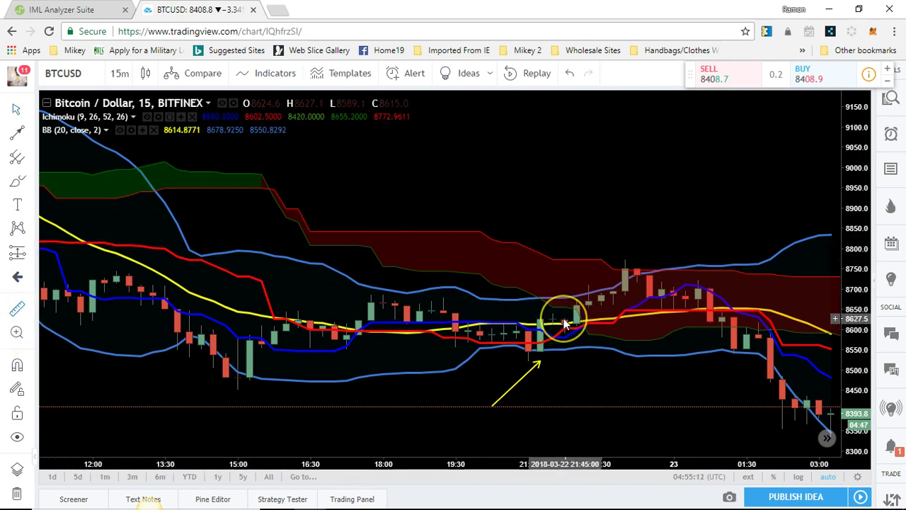
drag(564, 322, 625, 263)
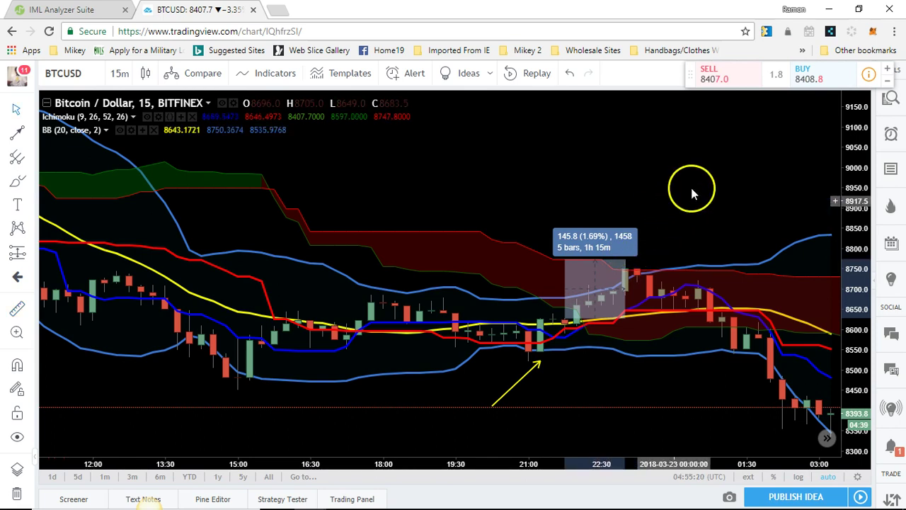
click(563, 168)
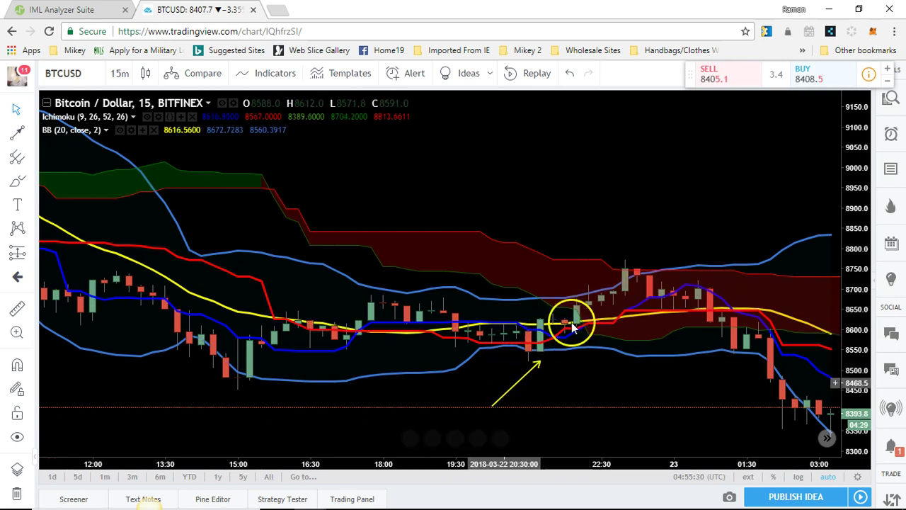
click(526, 376)
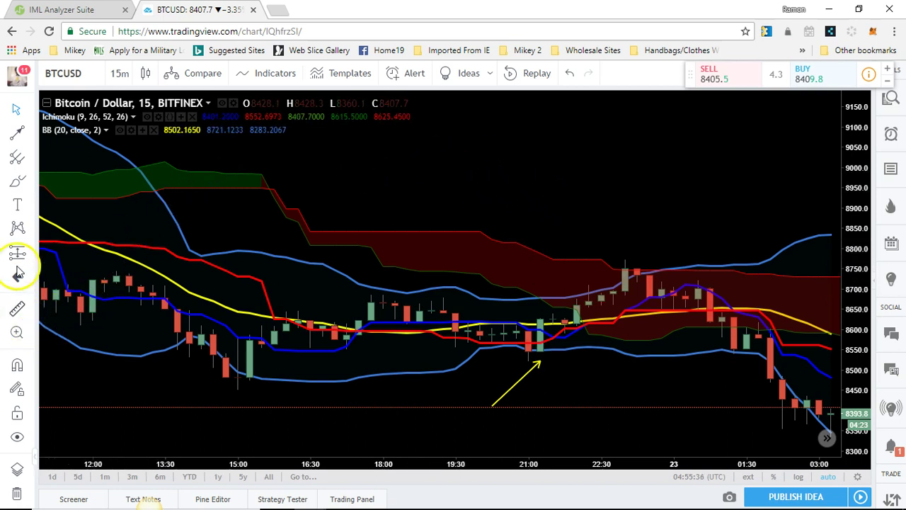
Add the text note "Step 1 : Wait for BB Sqeeze" in the empty area above the price action, near the chart's upper edge
click(18, 206)
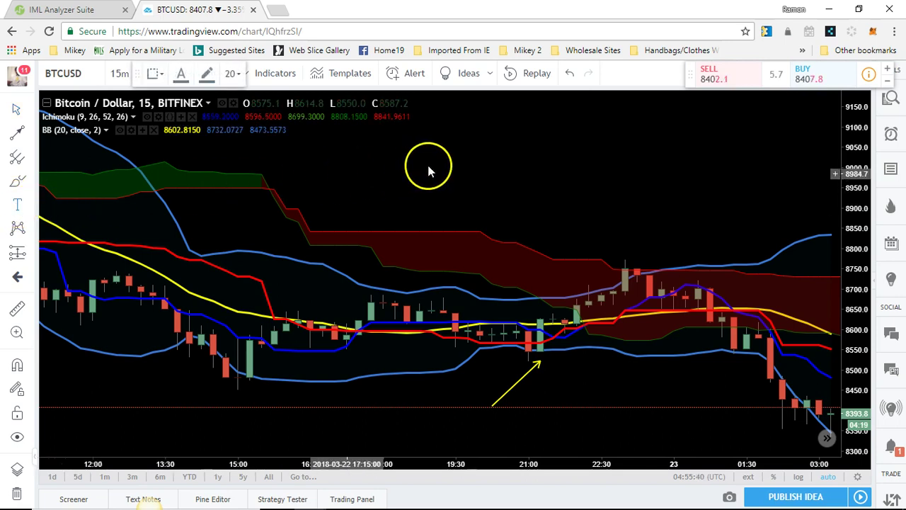
click(498, 134)
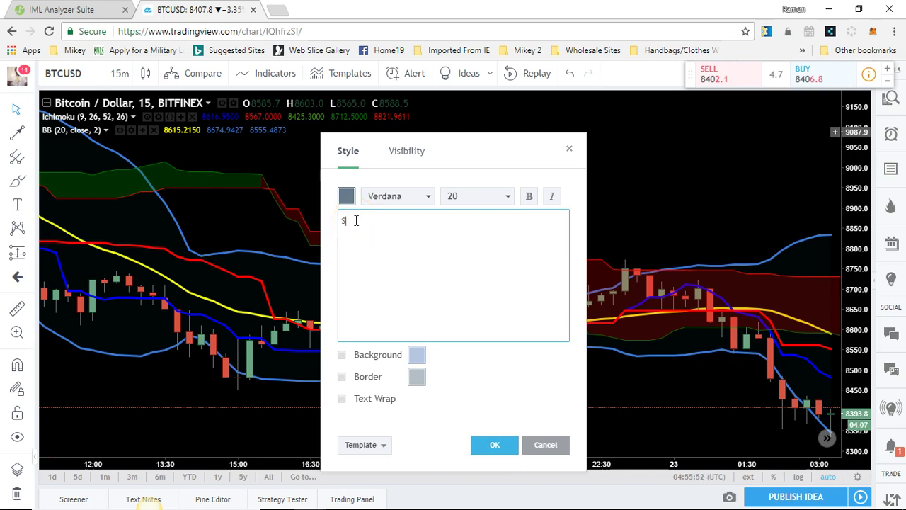
text(p 1 : Wait for BB Sqeeze)
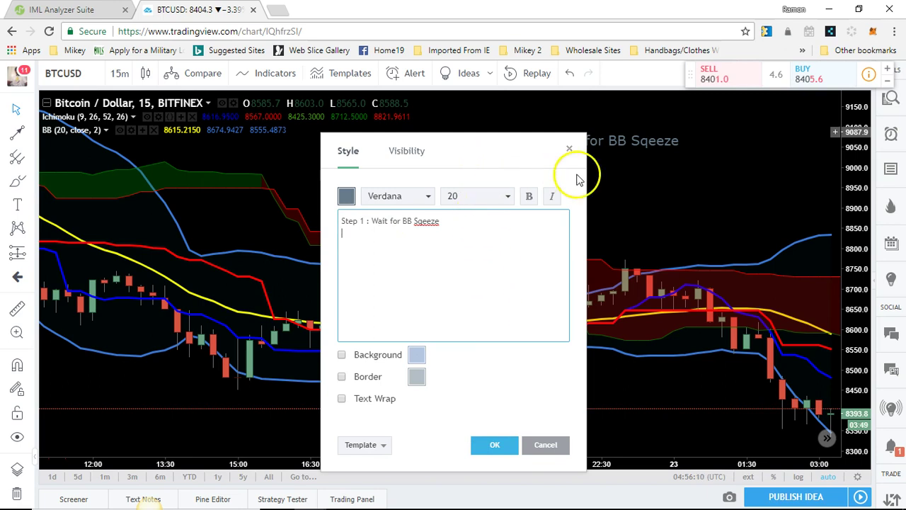
click(579, 181)
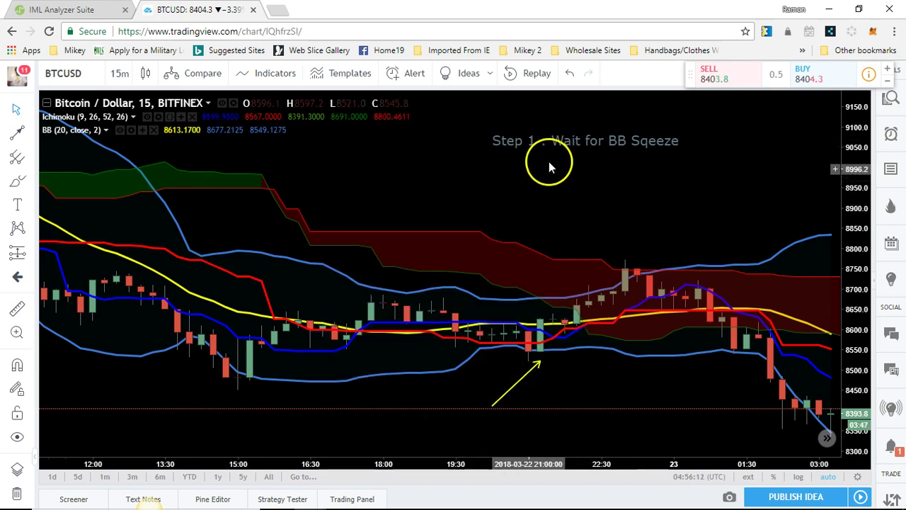
mouse_move(561, 147)
mouse_down()
mouse_move(546, 150)
mouse_move(526, 118)
mouse_up()
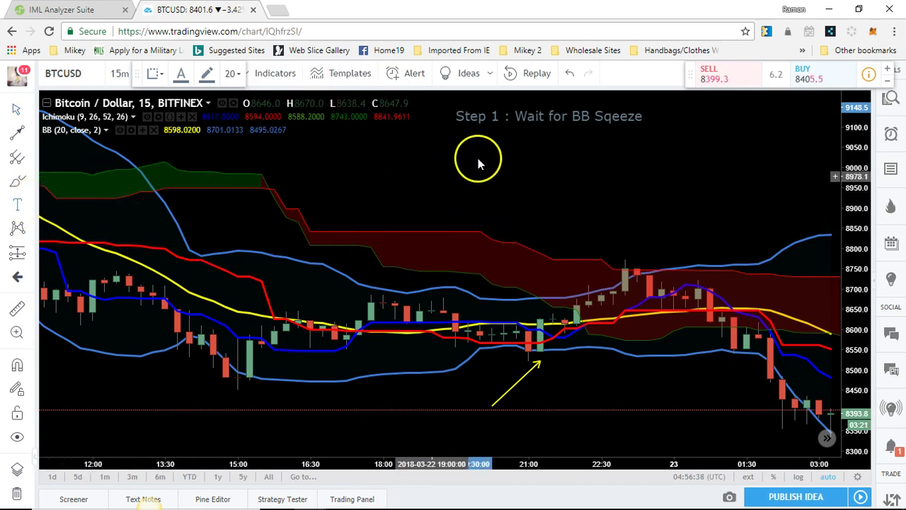
Add the text note "Step 2: Allow IC to signal the direction" and place it directly below the Step 1 note
click(21, 204)
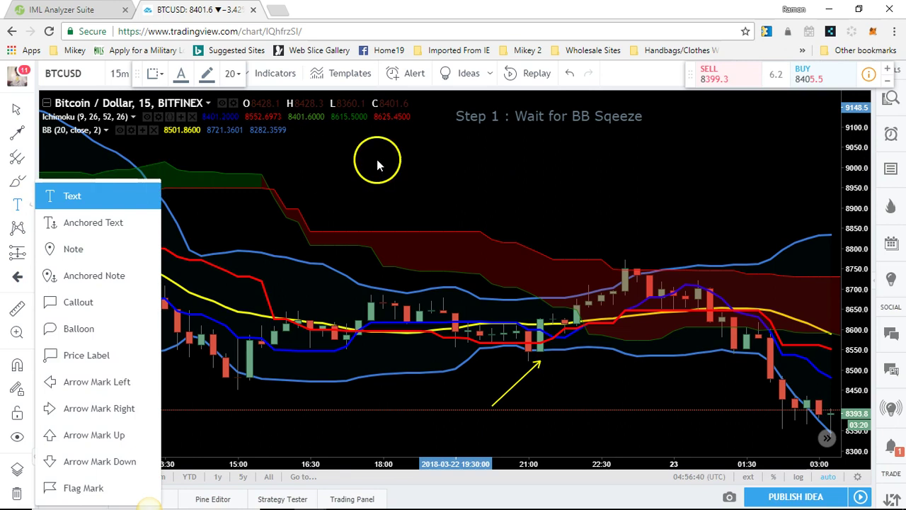
click(495, 169)
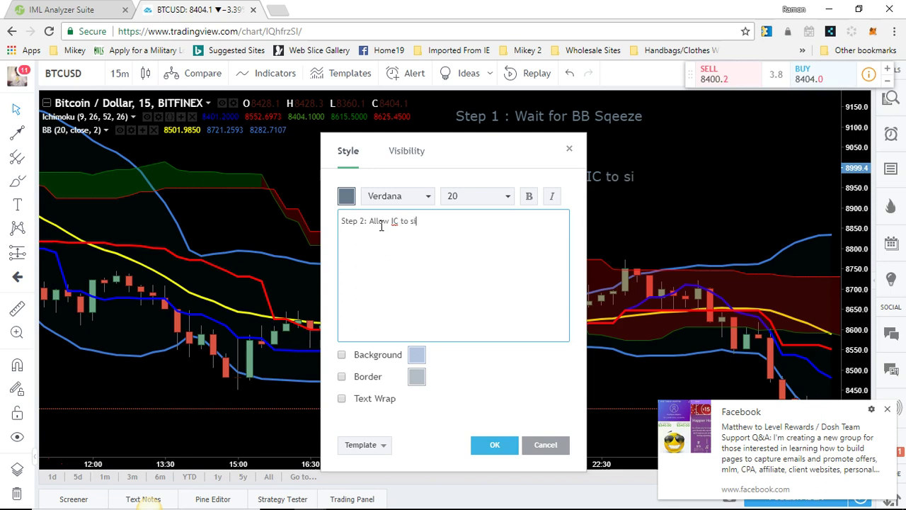
text(the direction)
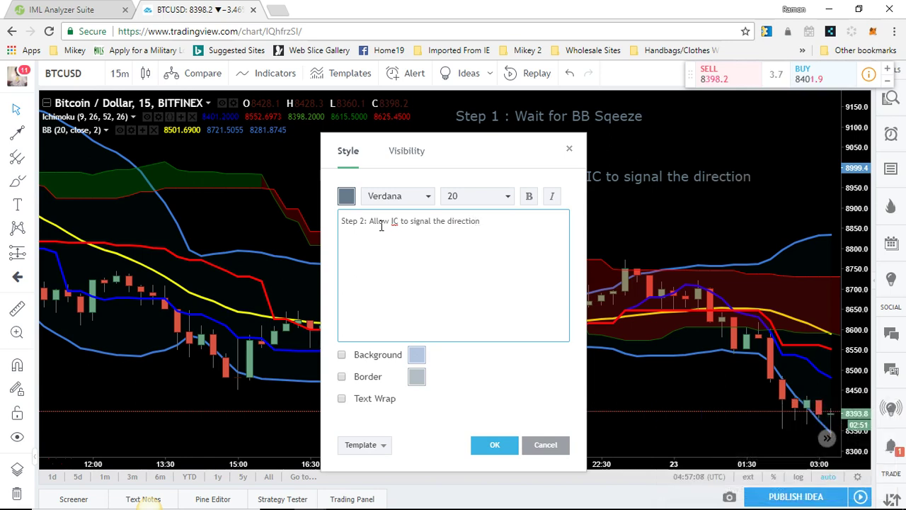
click(488, 444)
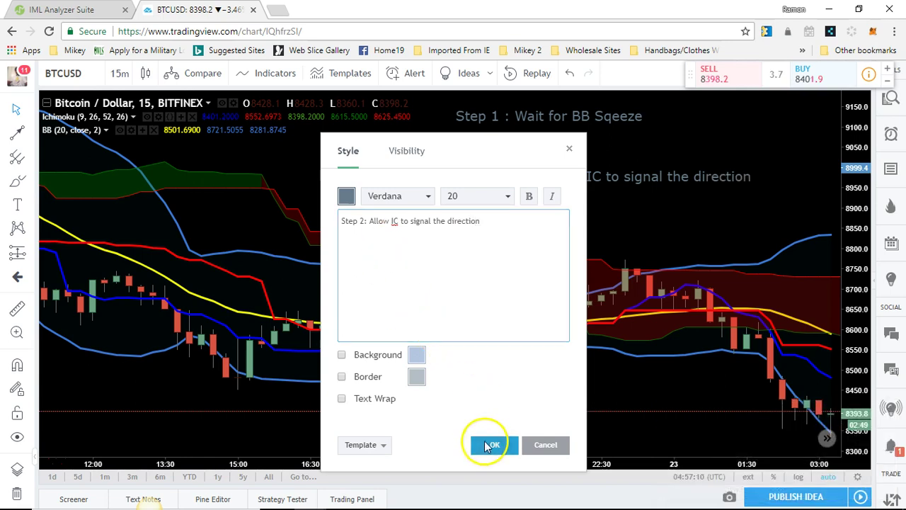
drag(562, 175, 501, 142)
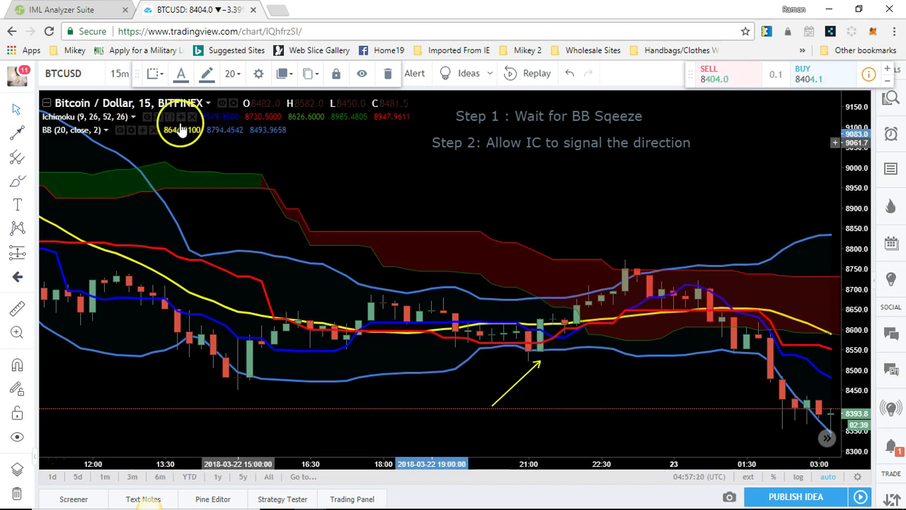
Hide the Ichimoku indicator to examine the Bollinger Bands alone, show it again, and deselect the text note
click(147, 117)
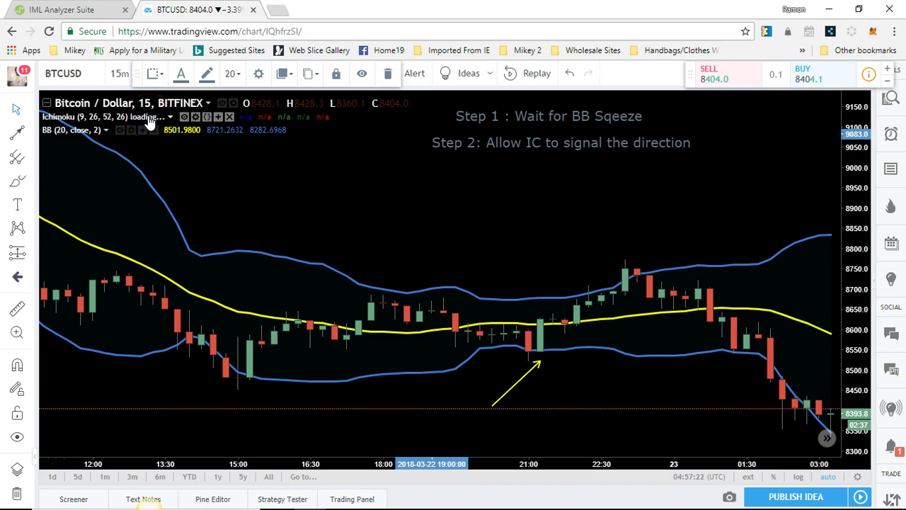
click(146, 116)
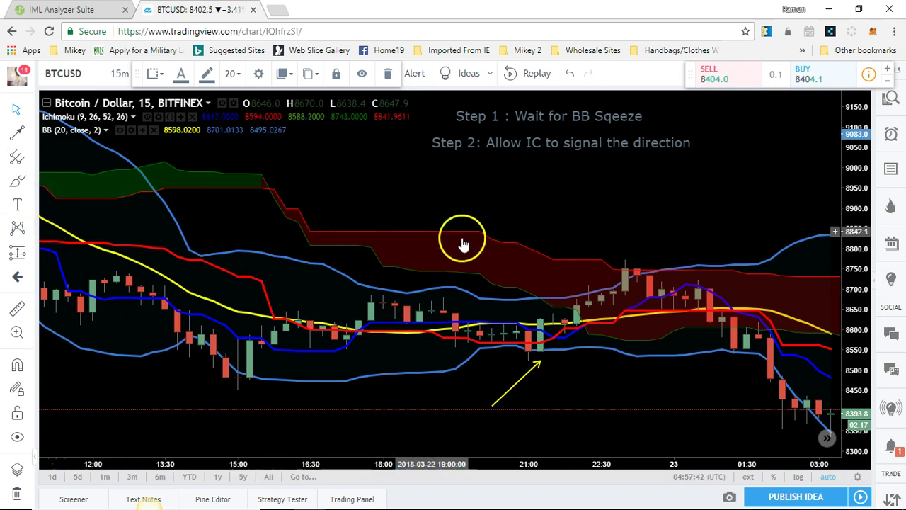
click(411, 179)
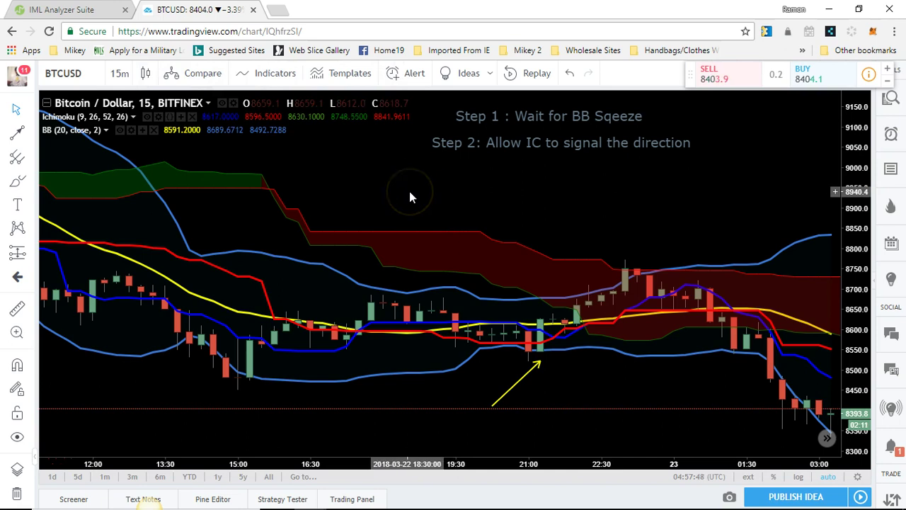
Add the text note "Step 3: Does candle close above/below 20 EMA Line (Yellow)" and place it directly below the Step 2 note
click(17, 204)
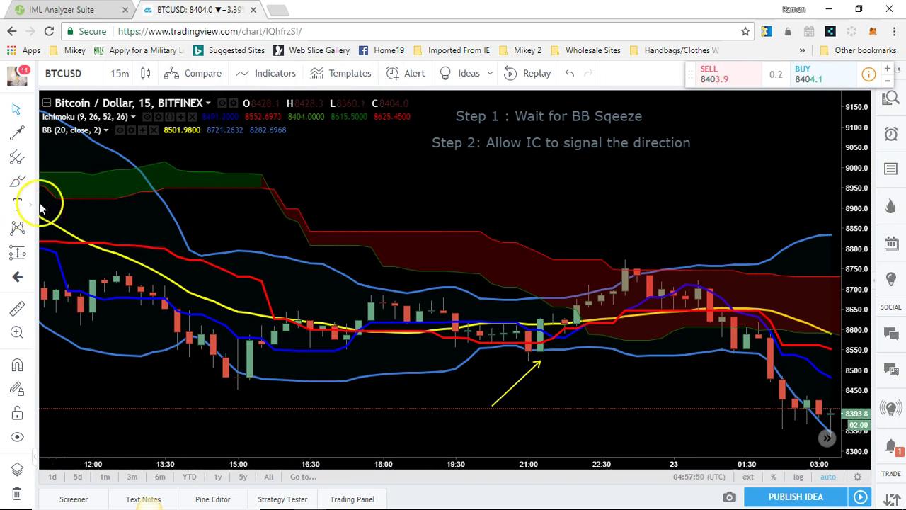
click(439, 189)
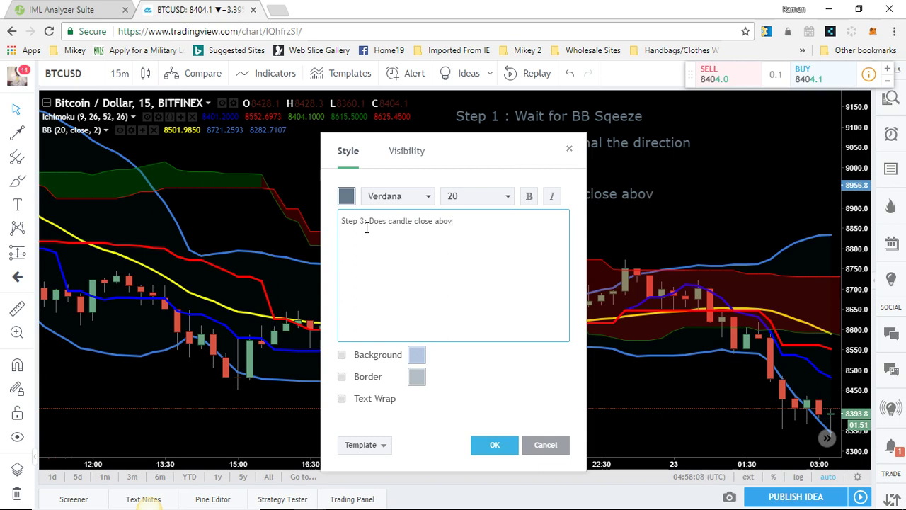
text(ow 20 EMA Line (Yellow)
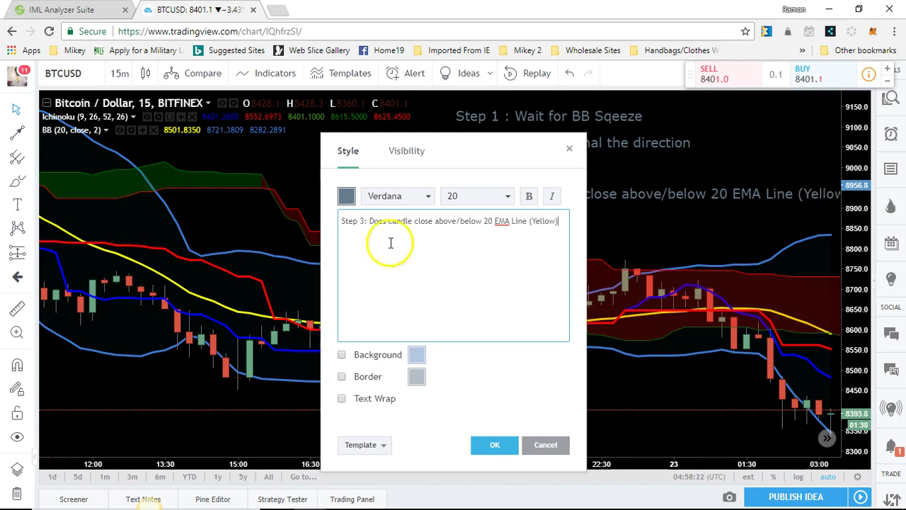
click(487, 443)
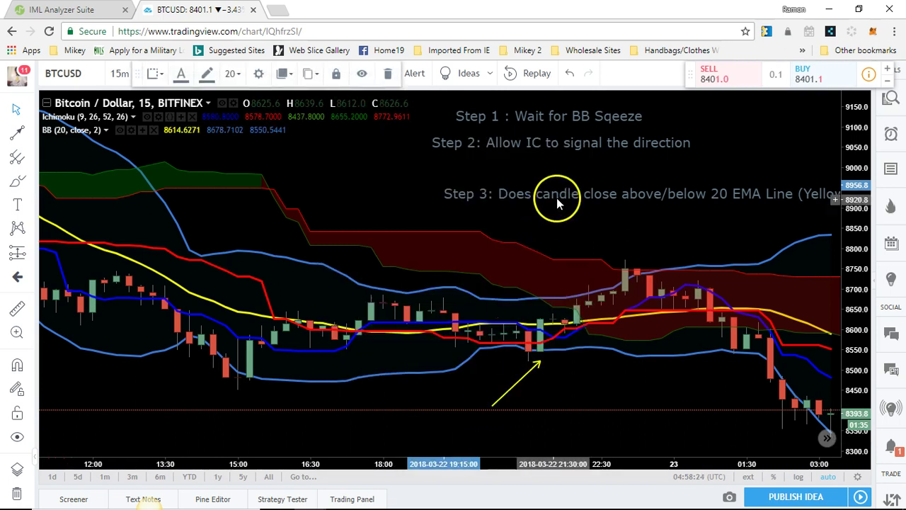
mouse_move(550, 208)
mouse_down()
mouse_move(430, 162)
mouse_move(453, 166)
mouse_up()
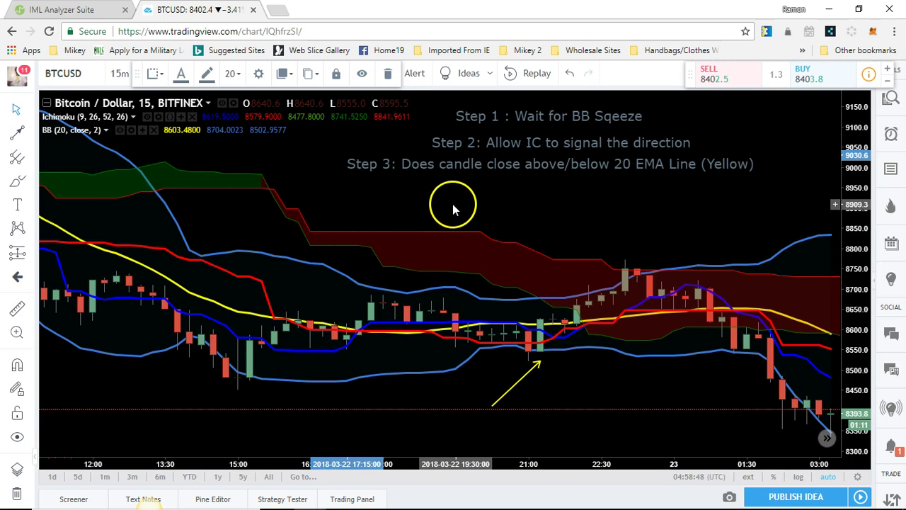
Add the text note "Step 4: Take the trade for the direction (buy/sell)" and place it directly below the Step 3 note
click(19, 205)
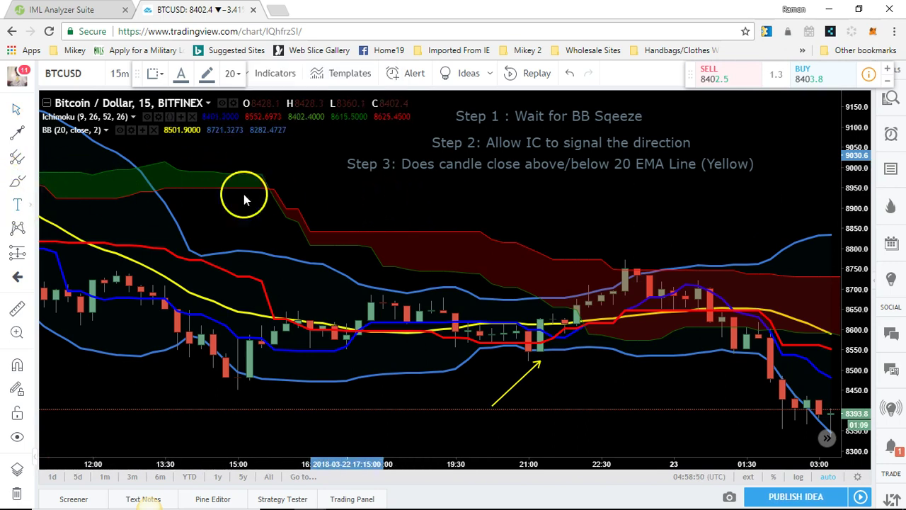
click(407, 204)
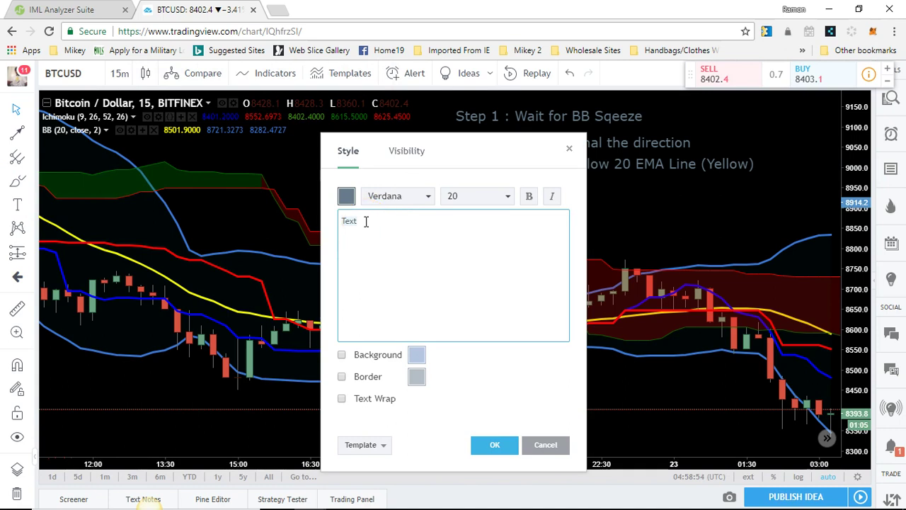
key(BackSpace)
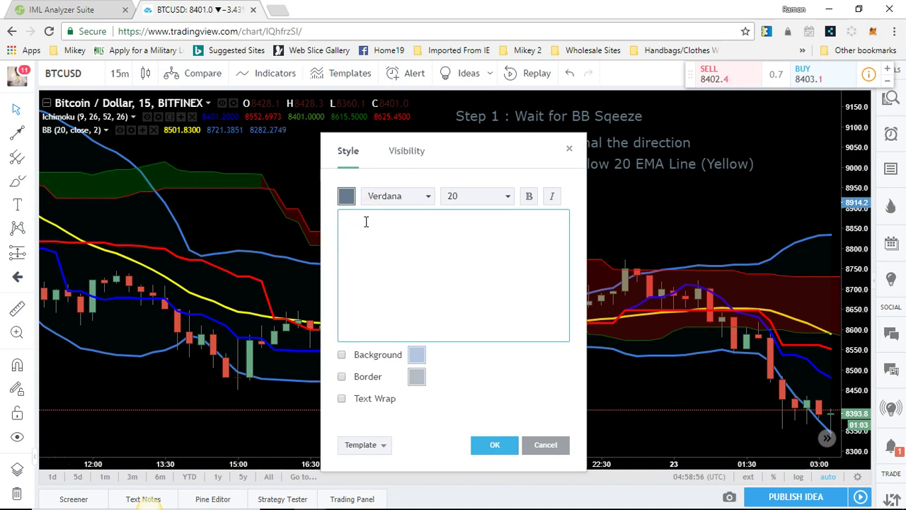
text(Step 4 Take the trade)
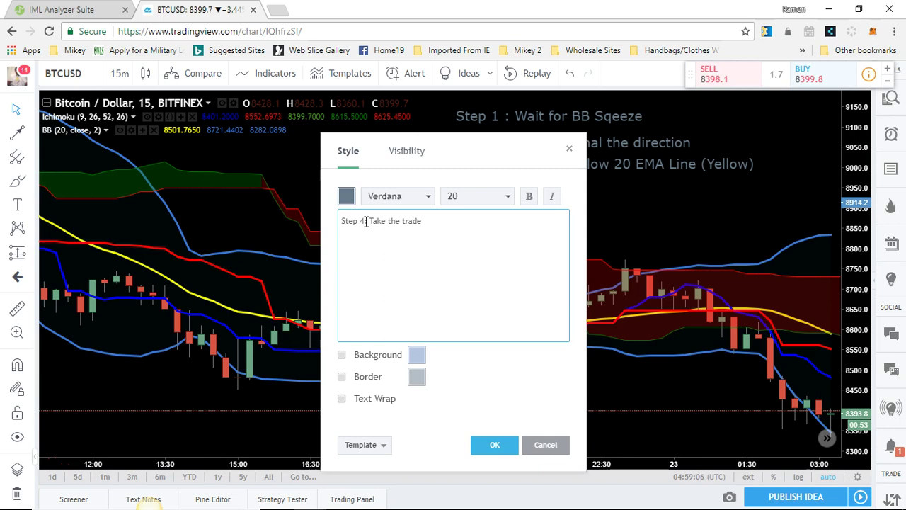
text(the direction (buy/sell)
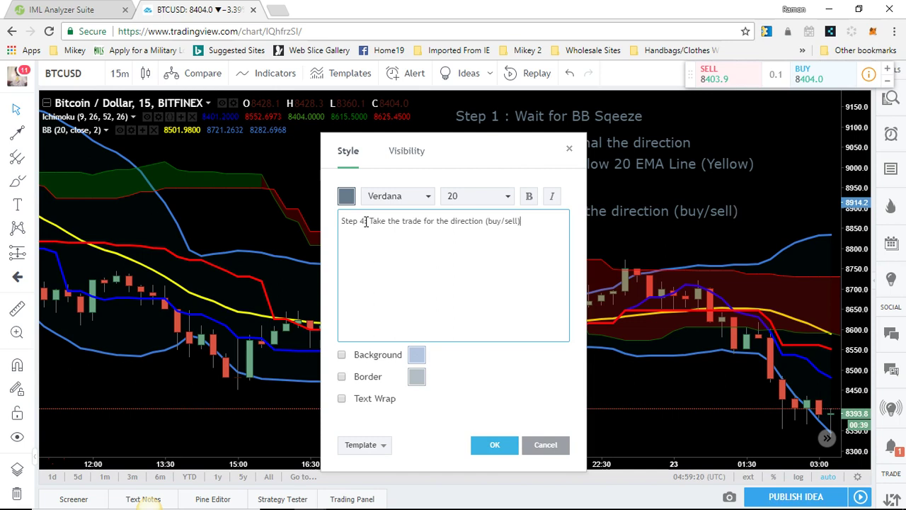
click(498, 444)
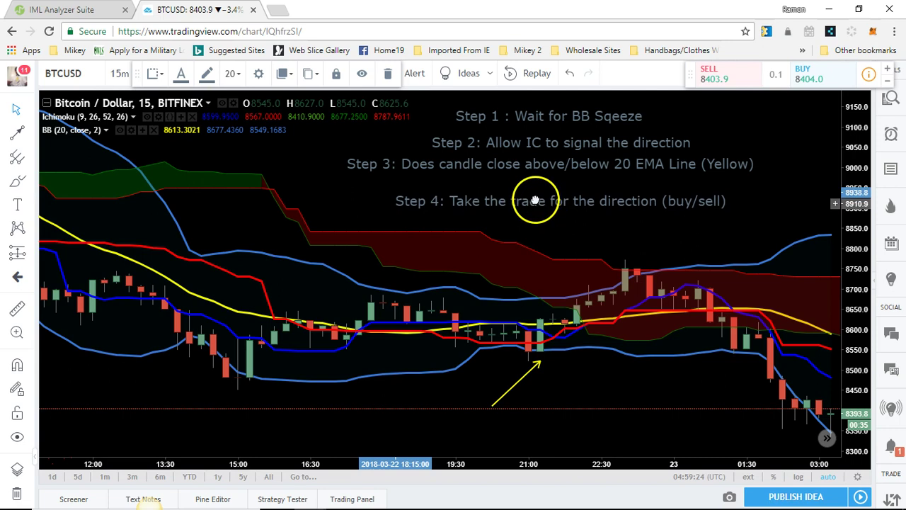
drag(531, 205, 531, 191)
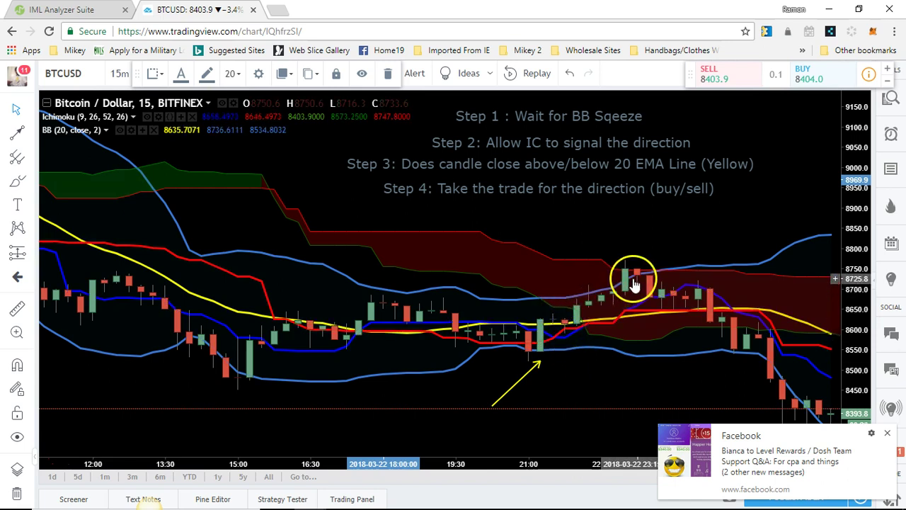
click(887, 434)
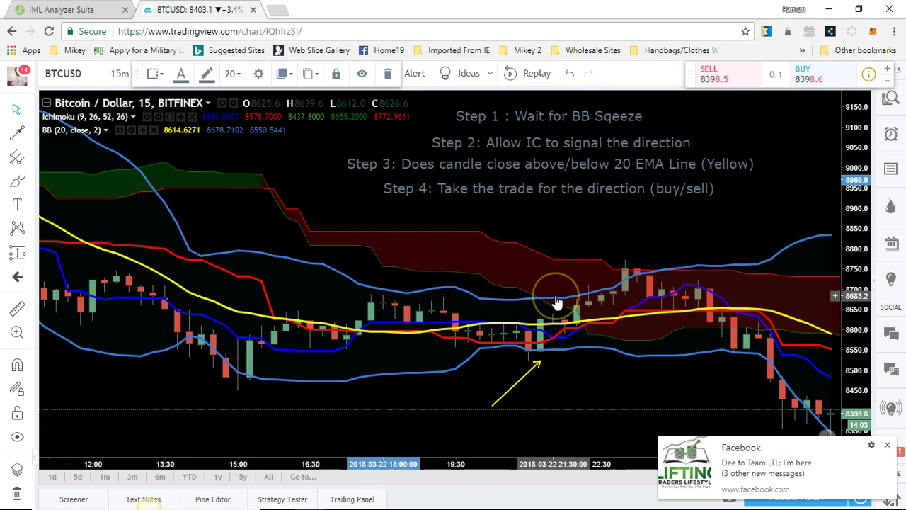
Draw a horizontal ray at about 8750 from the swing high following the arrowed candle, and remove it again
scroll(557, 303, down, 2)
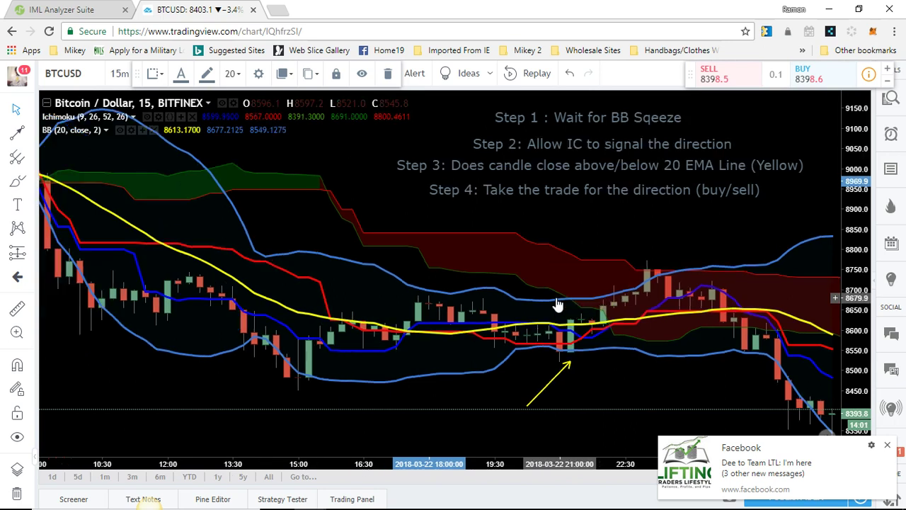
click(574, 295)
scroll(574, 296, up, 1)
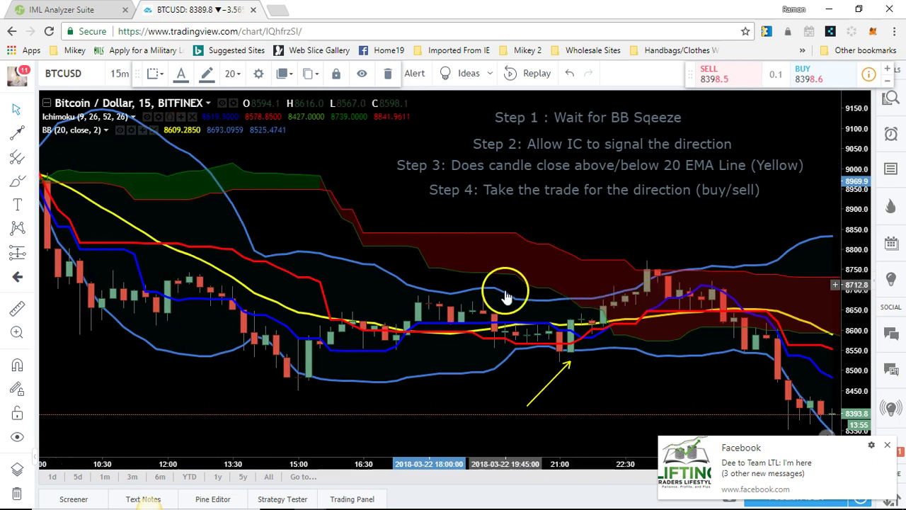
scroll(507, 296, down, 1)
scroll(534, 285, down, 1)
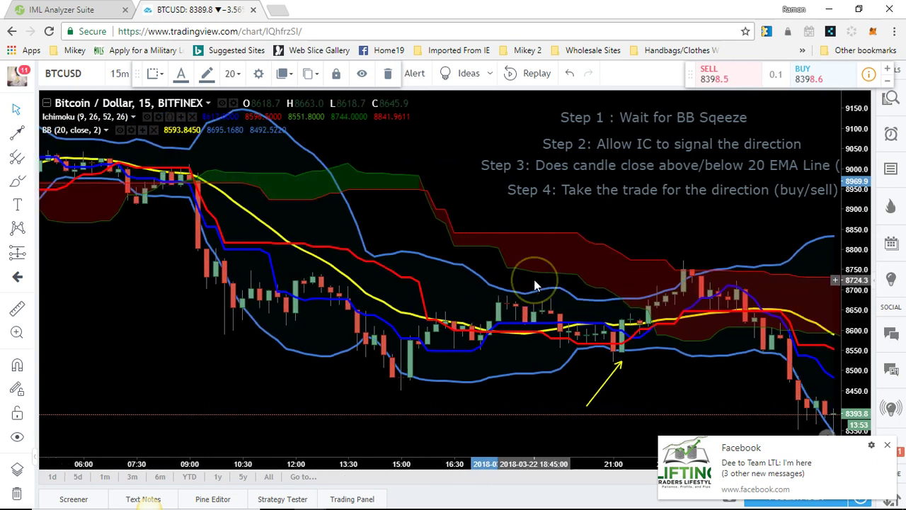
click(19, 134)
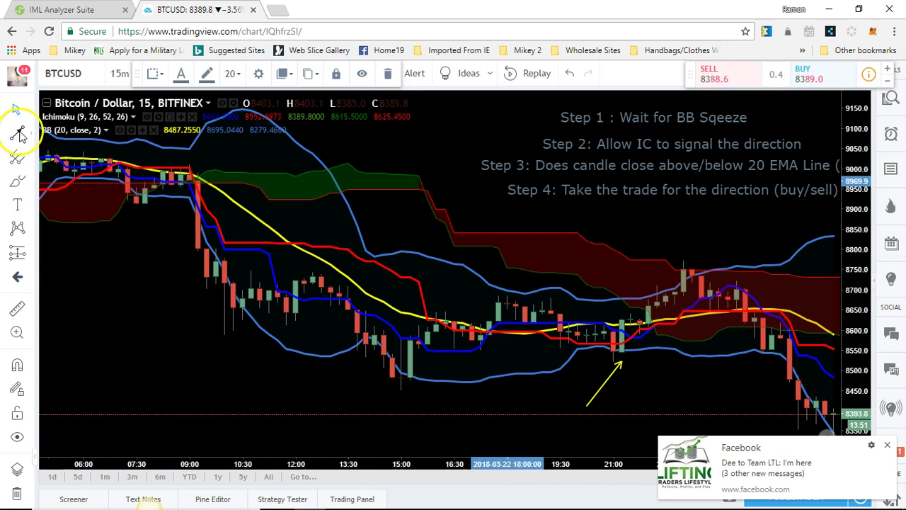
click(31, 137)
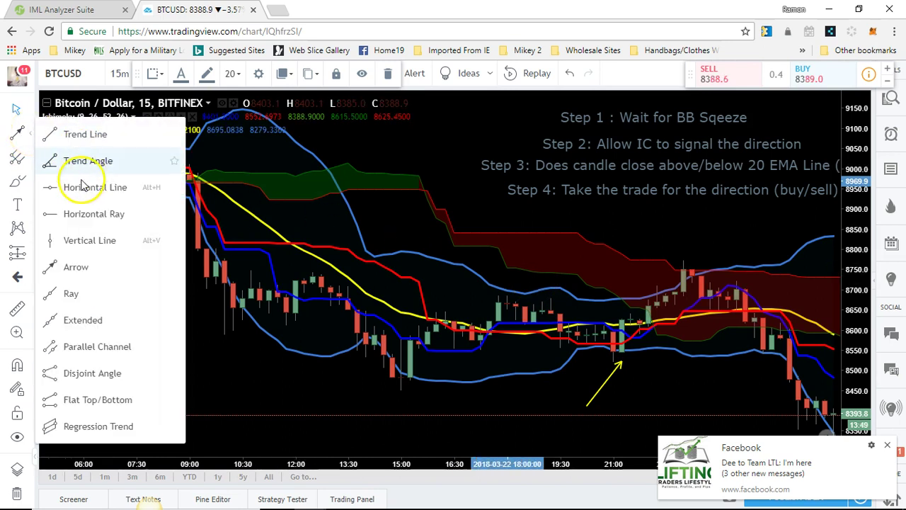
click(68, 214)
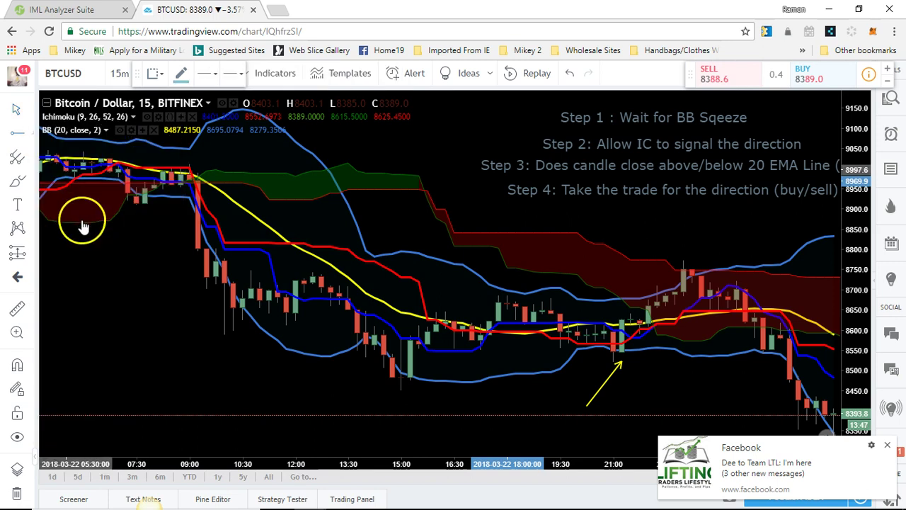
click(678, 269)
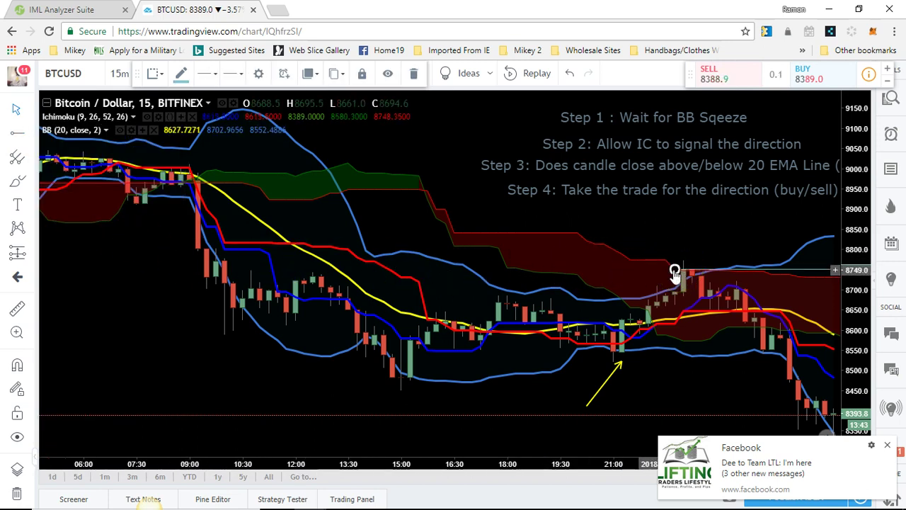
click(694, 271)
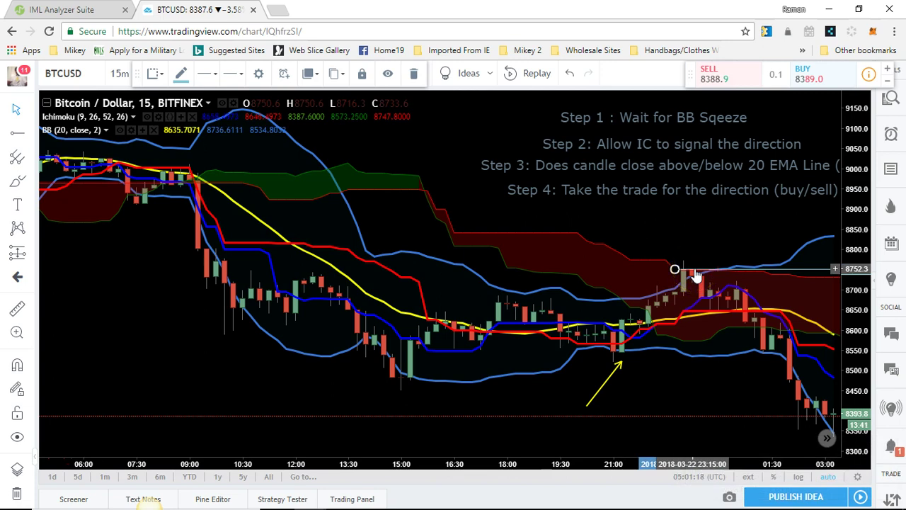
right_click(696, 274)
click(717, 456)
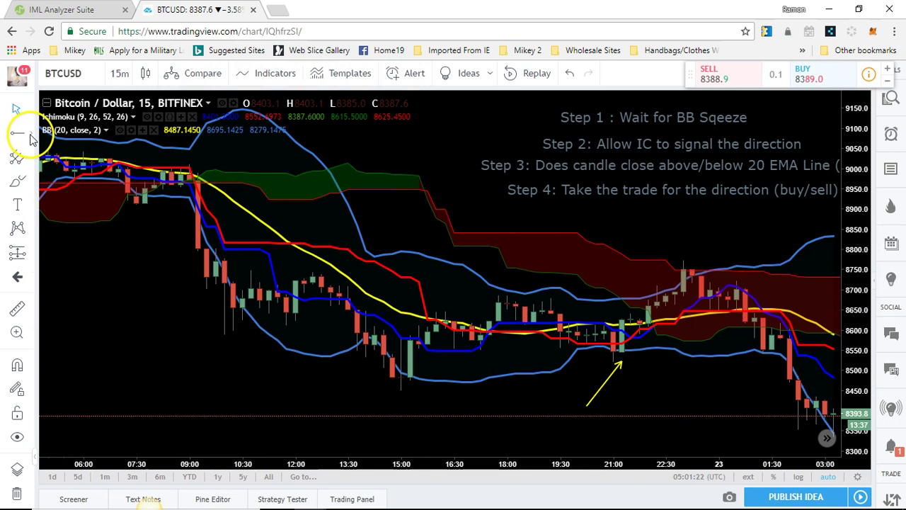
Draw two horizontal lines, one at about 8956.5 and one at about 8754 through the swing high following the arrowed candle
click(30, 138)
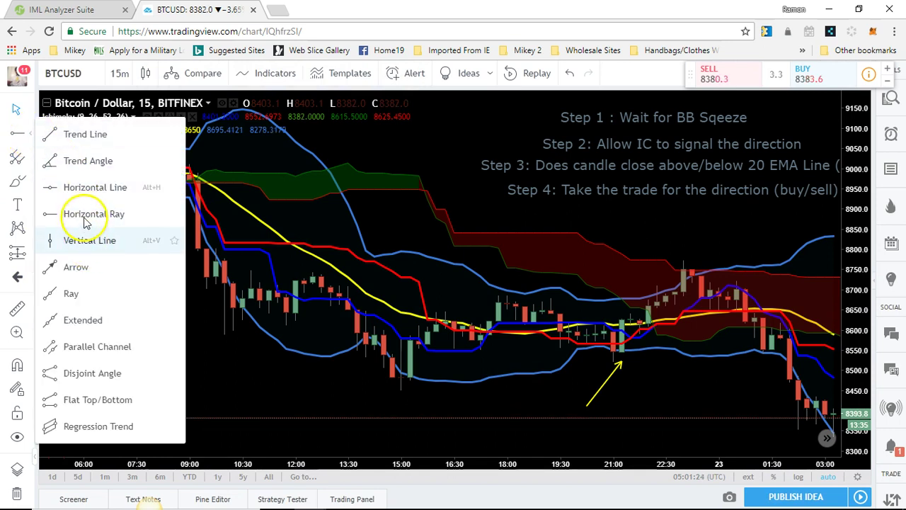
click(95, 187)
click(440, 186)
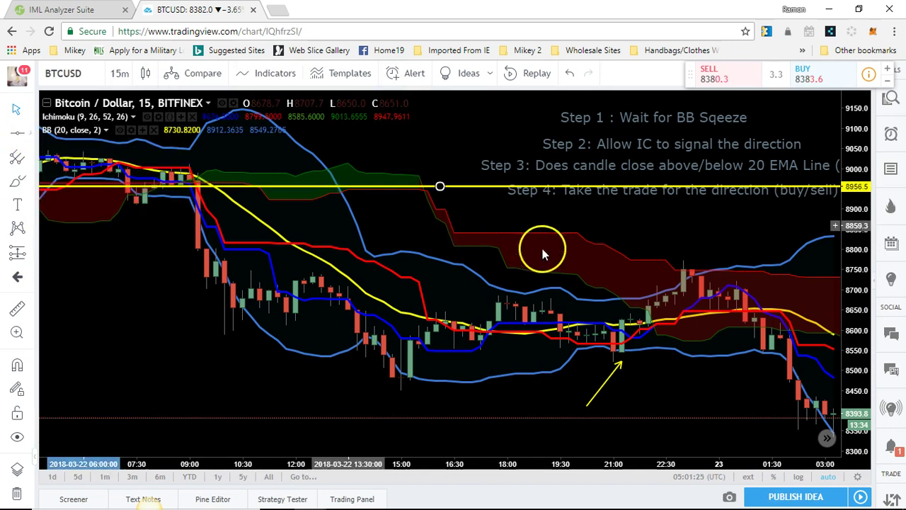
click(681, 275)
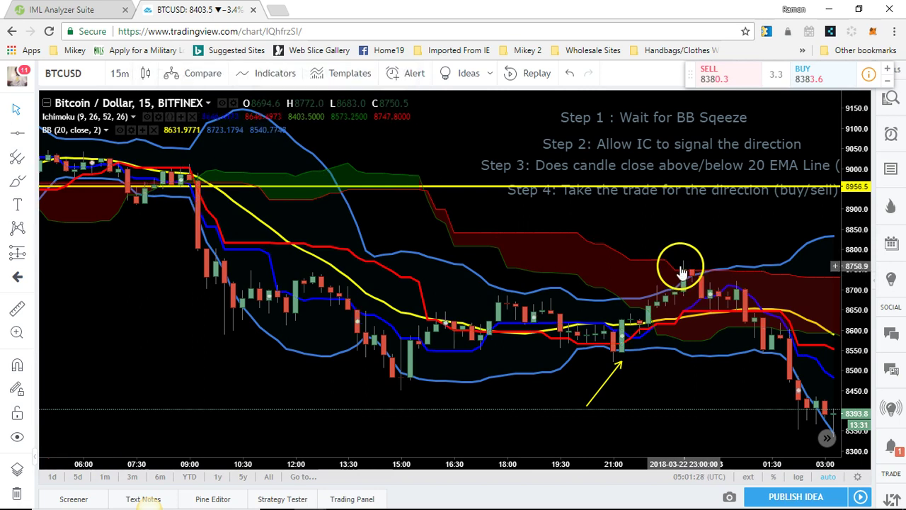
click(18, 134)
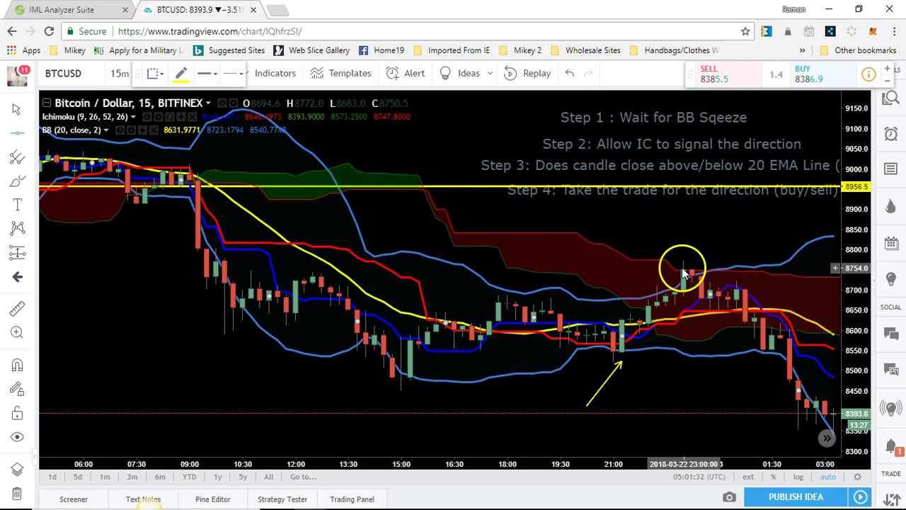
click(682, 268)
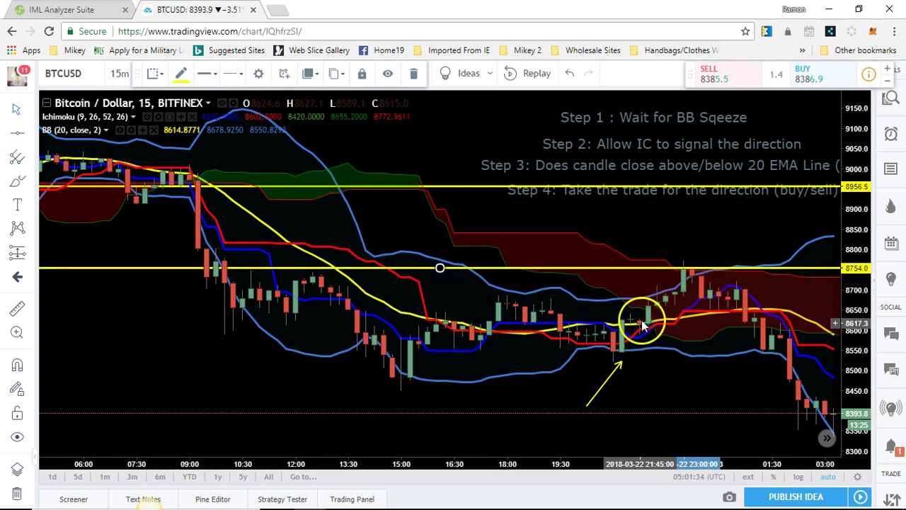
Move the upper horizontal line to about 8991, level with the candles just before the sharp drop
drag(679, 275, 746, 278)
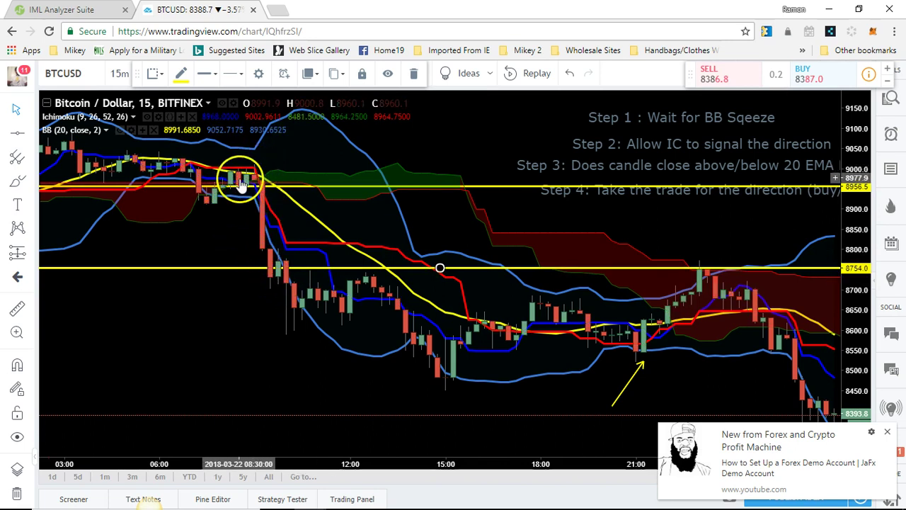
click(288, 187)
drag(287, 187, 284, 172)
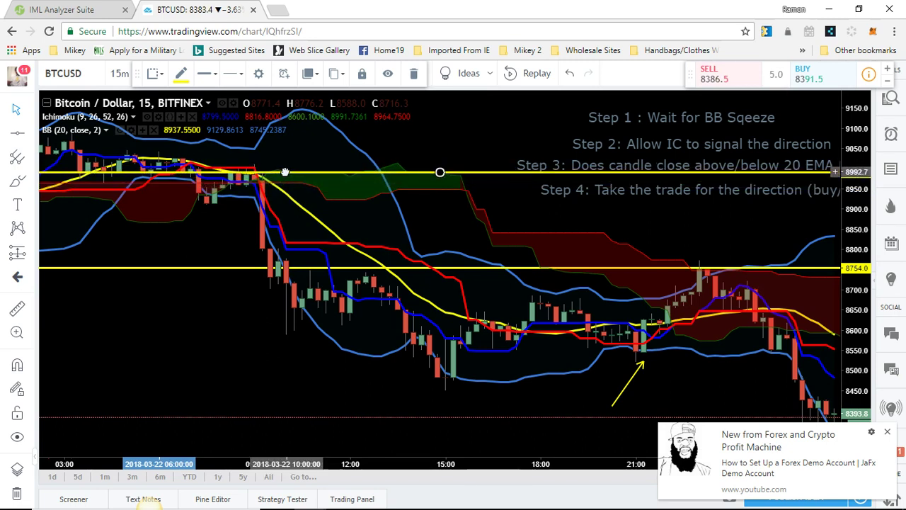
Remove the upper horizontal line from the chart
click(695, 268)
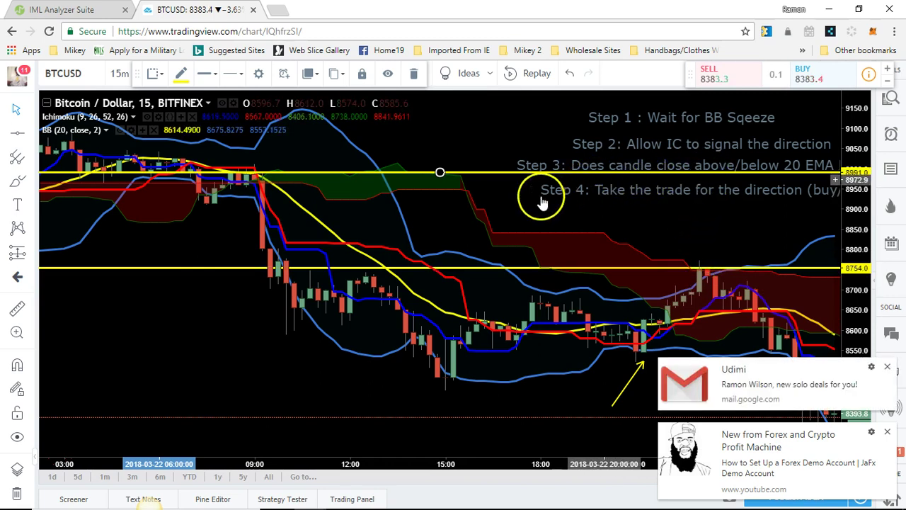
double_click(487, 174)
click(588, 146)
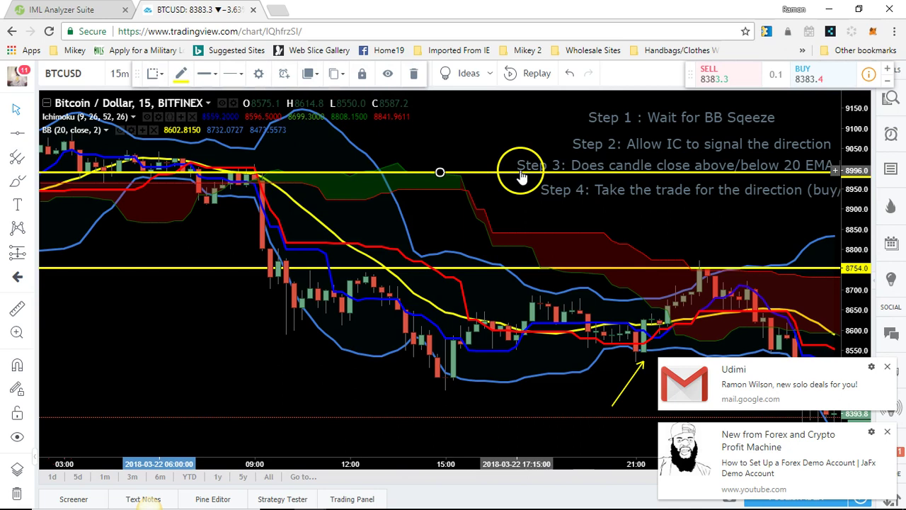
right_click(520, 174)
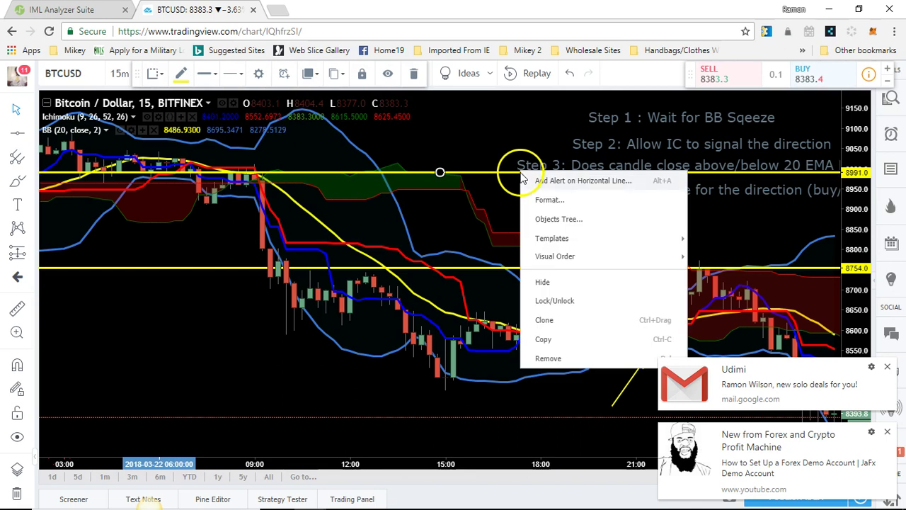
click(546, 358)
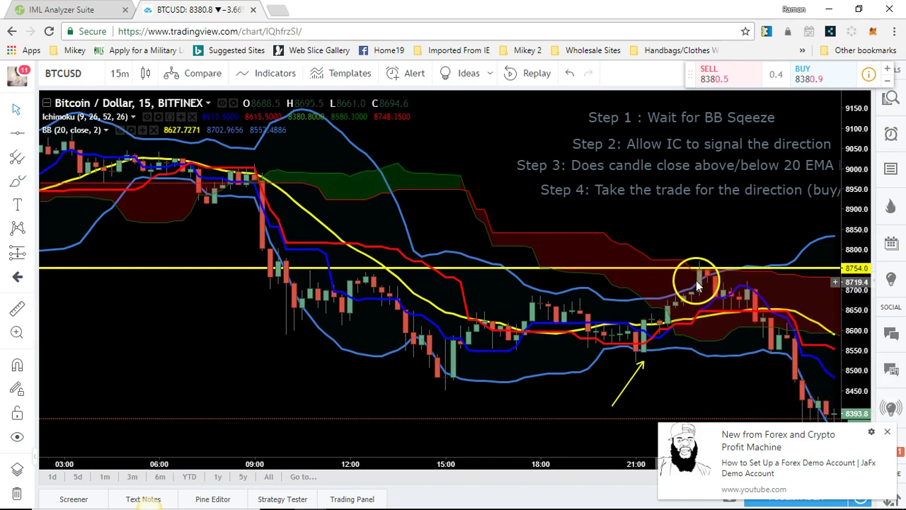
Dismiss the browser notification and remove the remaining horizontal line through the swing high following the arrowed candle
click(698, 270)
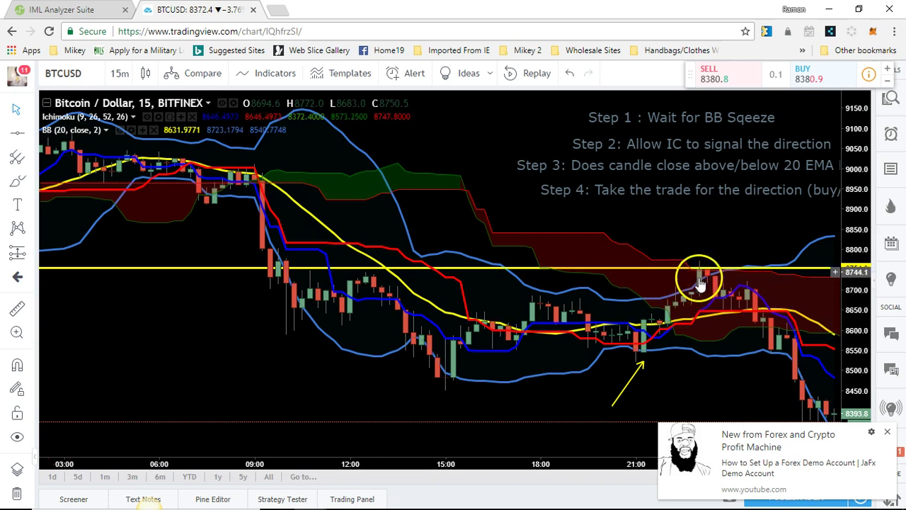
click(643, 269)
right_click(642, 270)
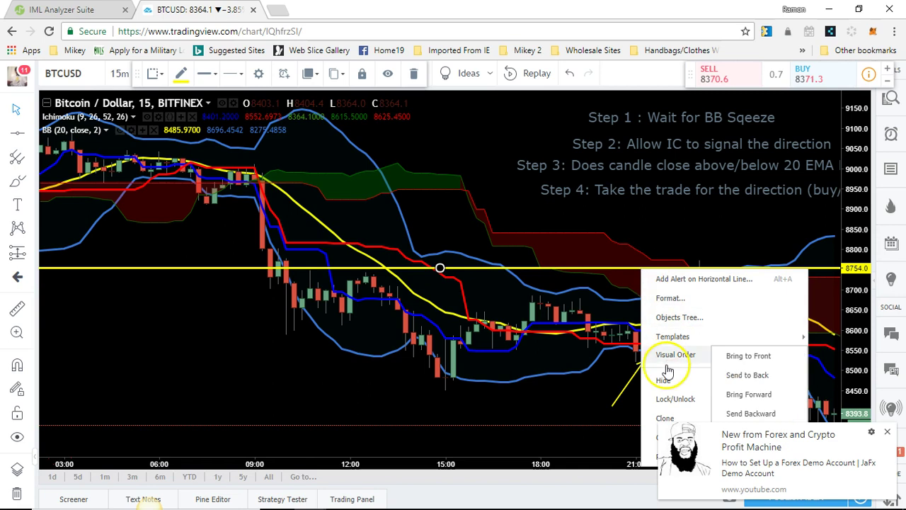
click(886, 431)
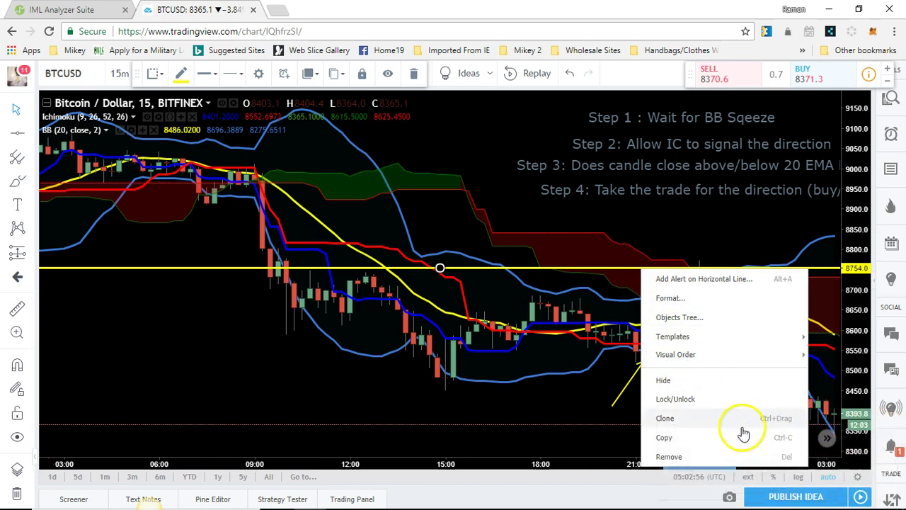
click(669, 457)
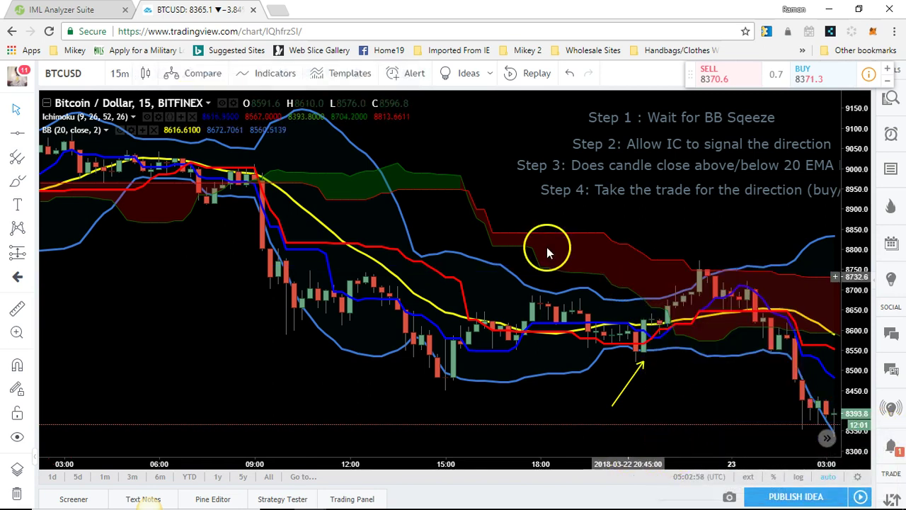
scroll(577, 278, up, 4)
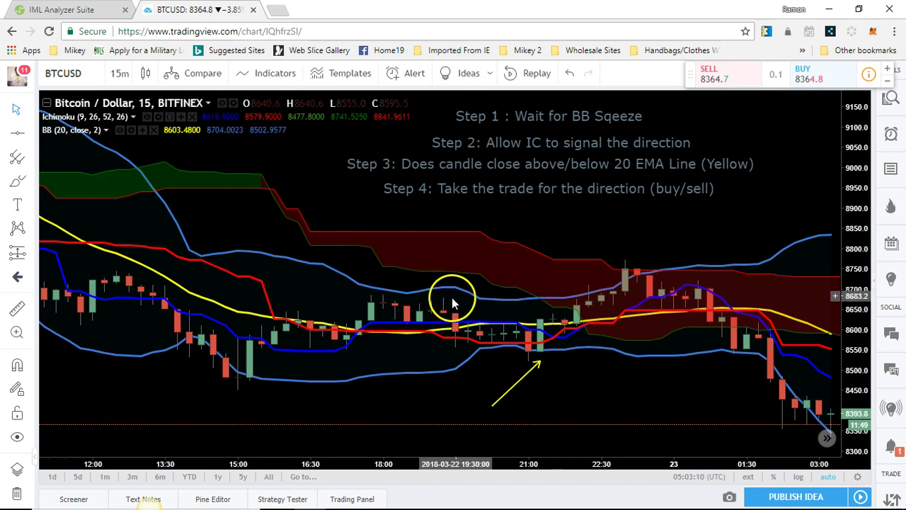
scroll(451, 297, down, 2)
scroll(439, 304, down, 1)
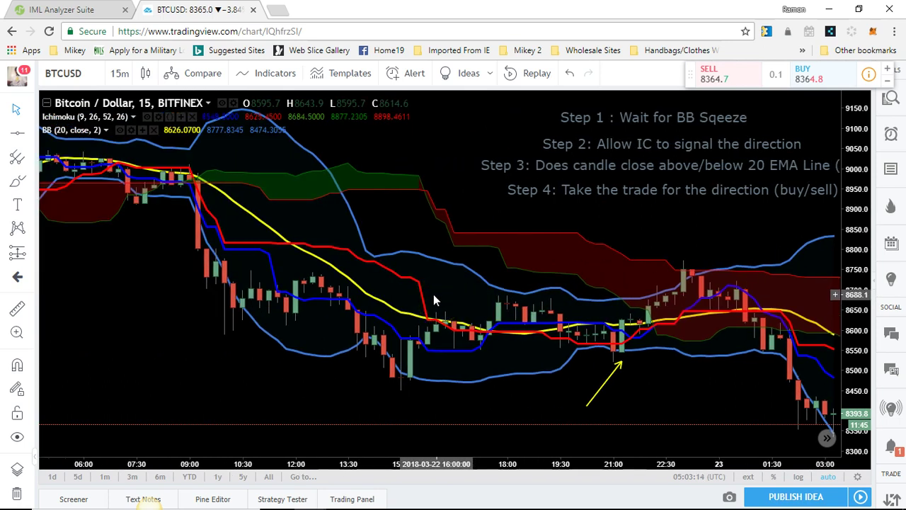
scroll(397, 291, down, 1)
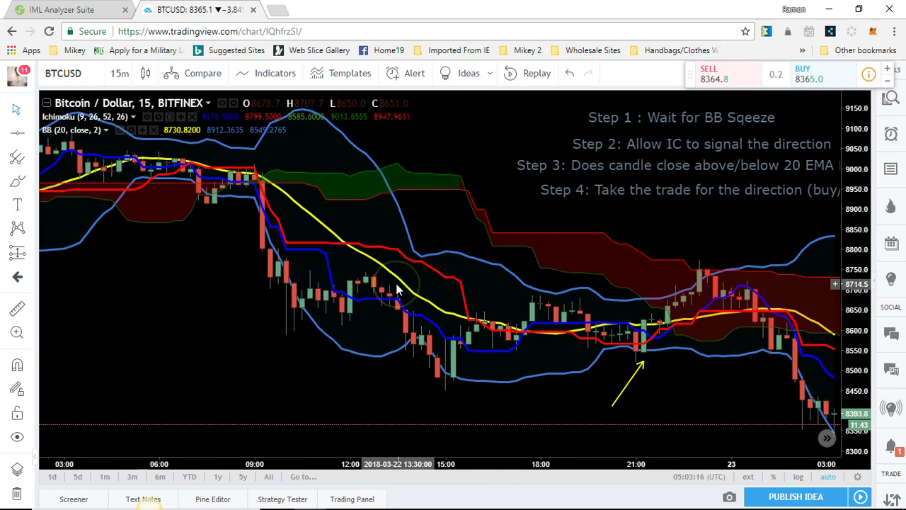
Hide the Ichimoku indicator to examine the Bollinger Bands squeeze before the sharp drop, show it again and inspect the candles there
scroll(397, 288, down, 1)
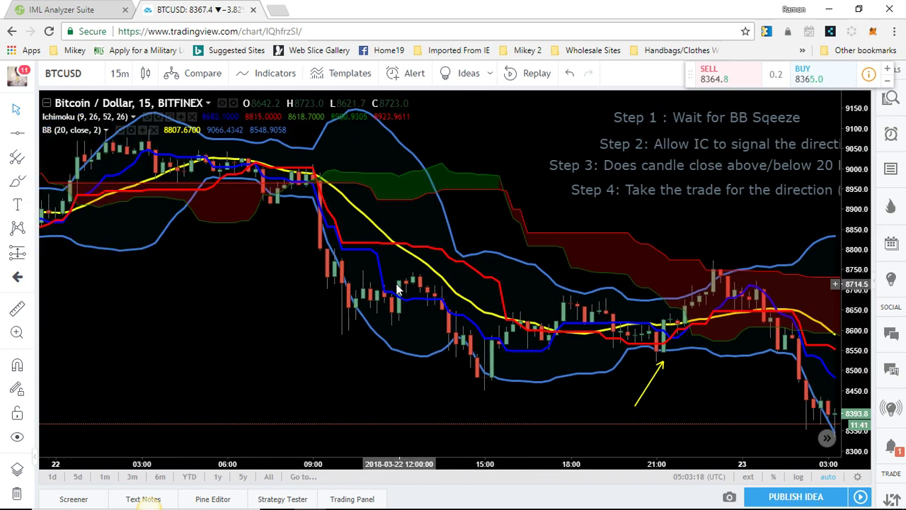
scroll(397, 288, down, 1)
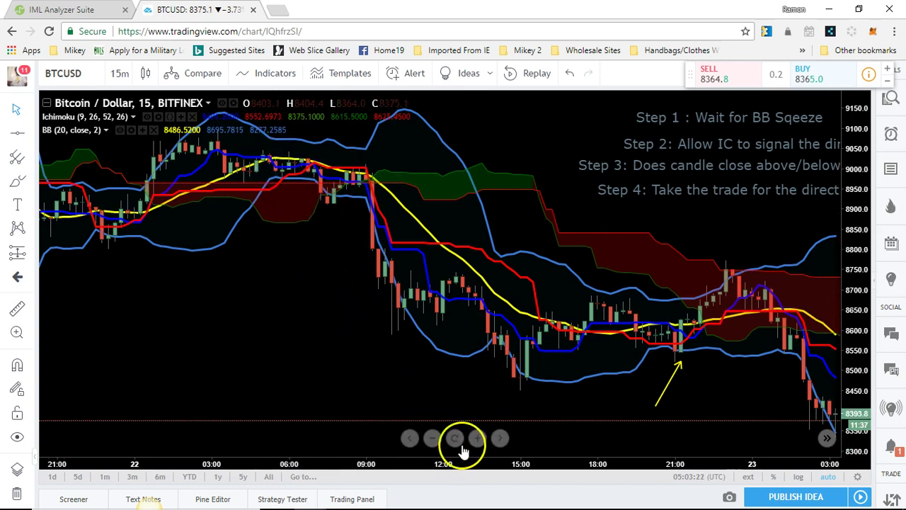
click(478, 438)
drag(158, 303, 435, 338)
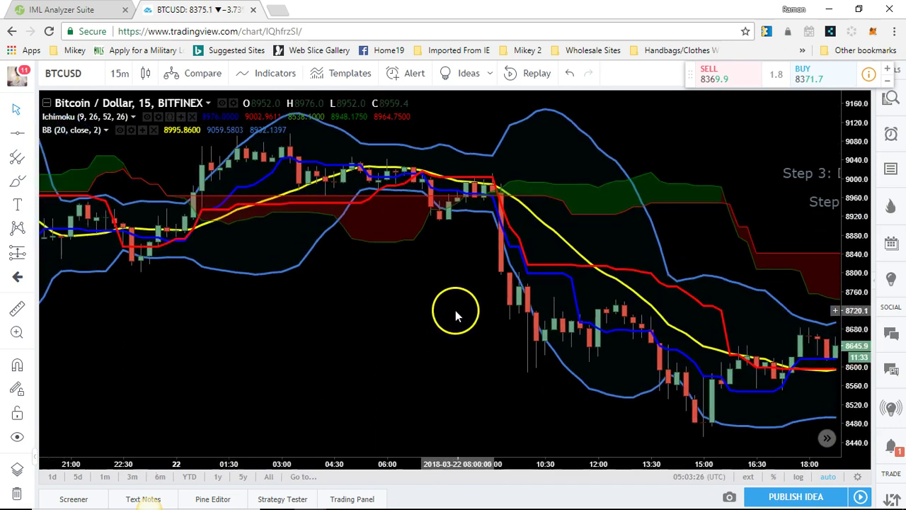
scroll(456, 308, up, 1)
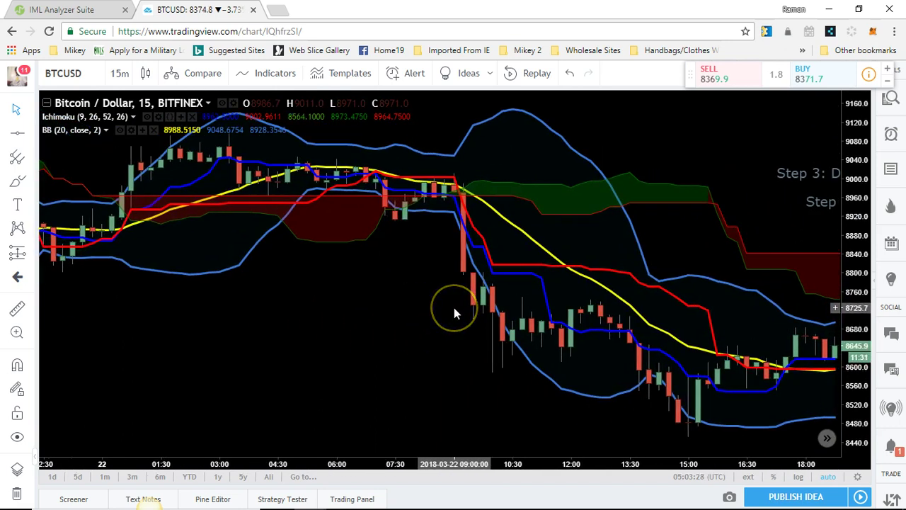
scroll(454, 307, up, 1)
scroll(415, 292, up, 1)
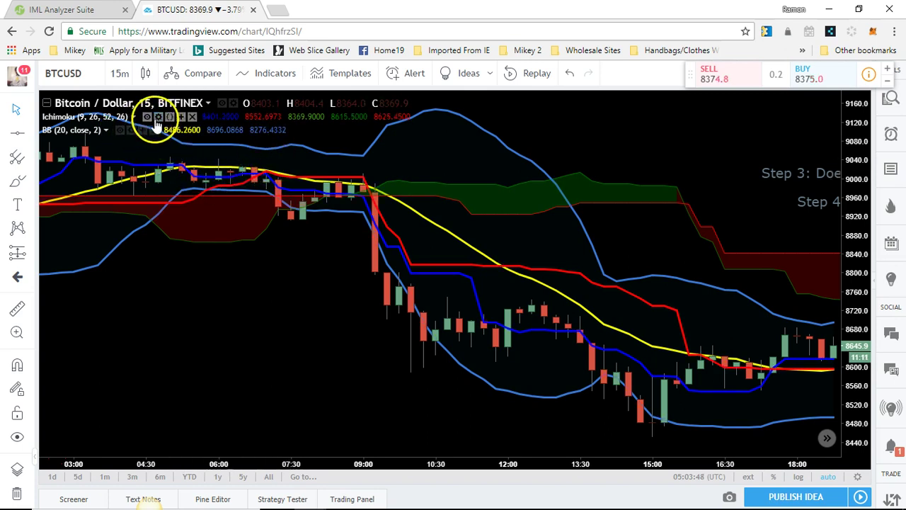
click(146, 118)
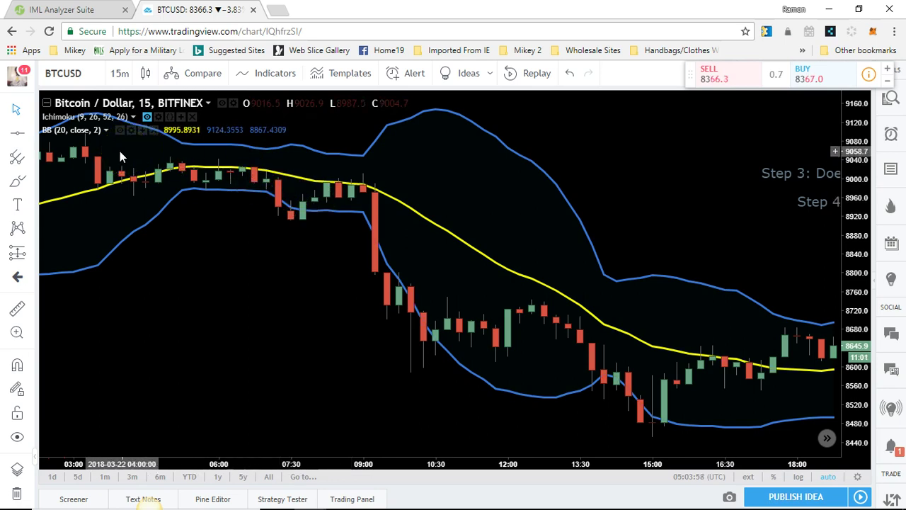
click(146, 118)
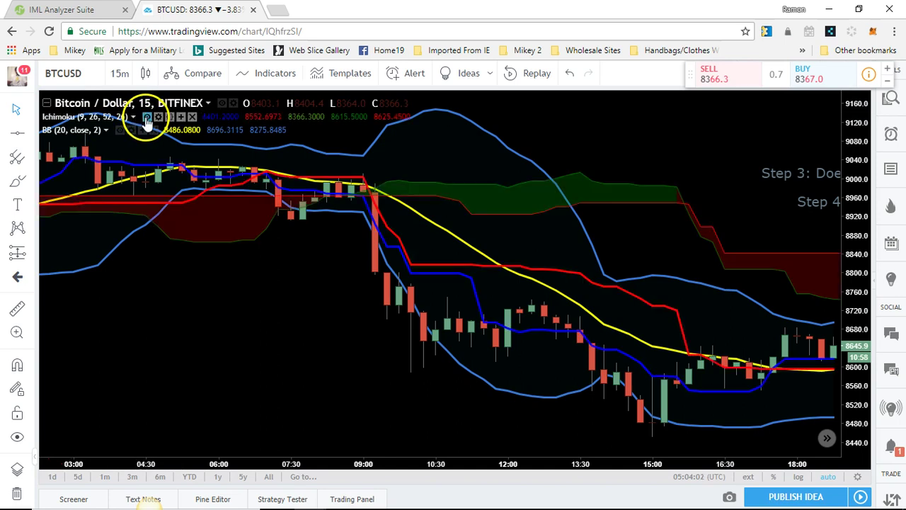
click(197, 193)
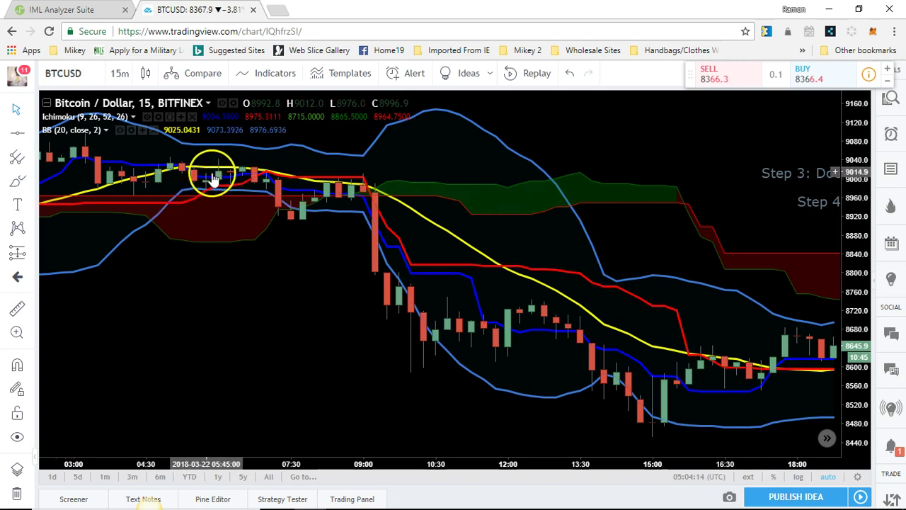
click(274, 184)
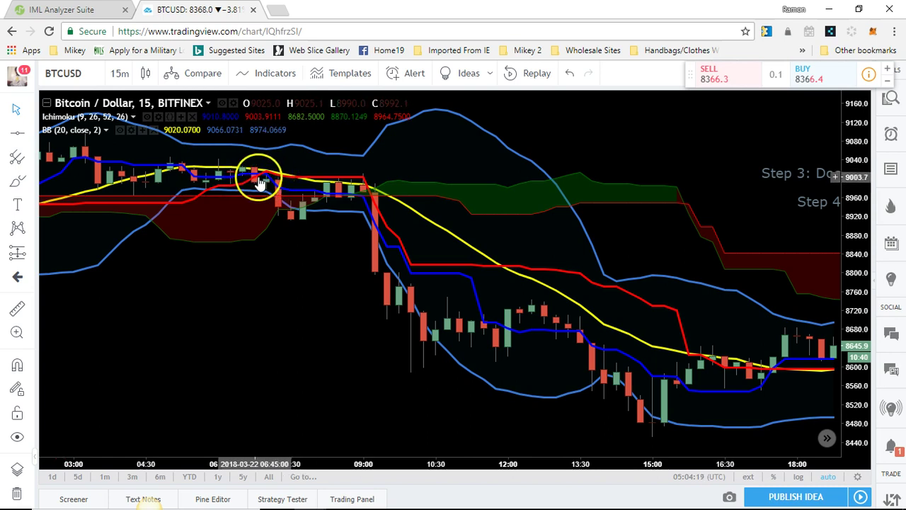
Draw an arrow from about 8841 up to about 8967, pointing at the 06:45 candle before the sharp drop
click(32, 137)
click(87, 265)
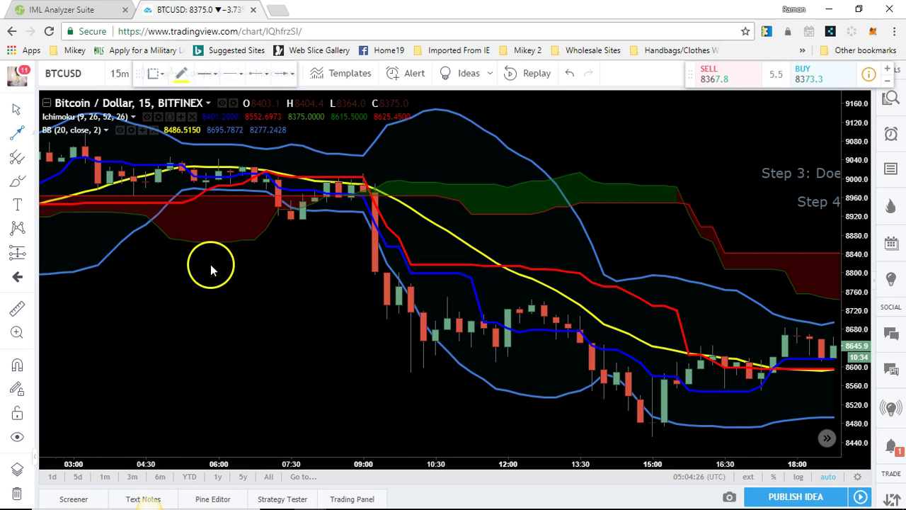
click(242, 253)
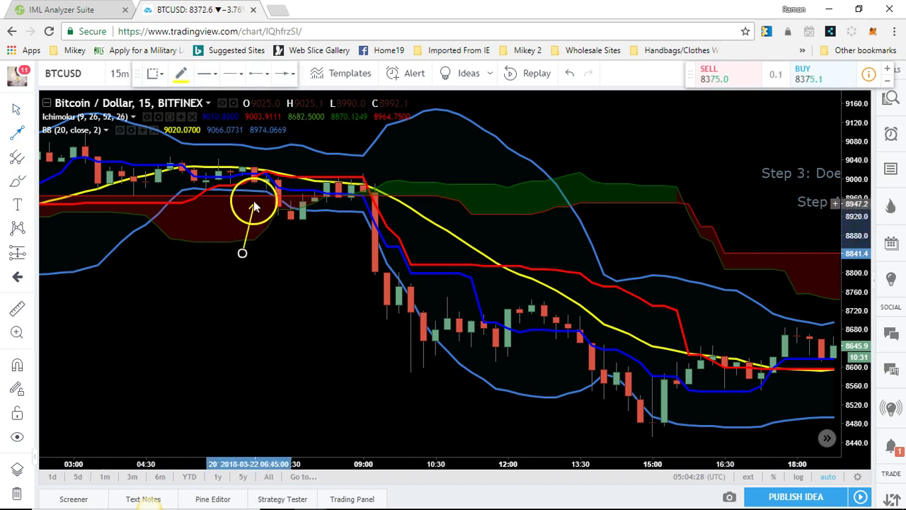
click(255, 194)
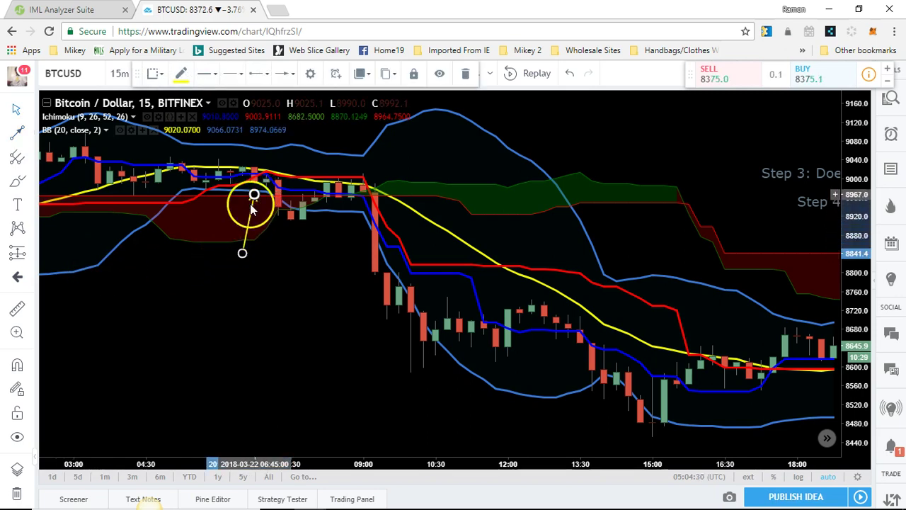
click(273, 239)
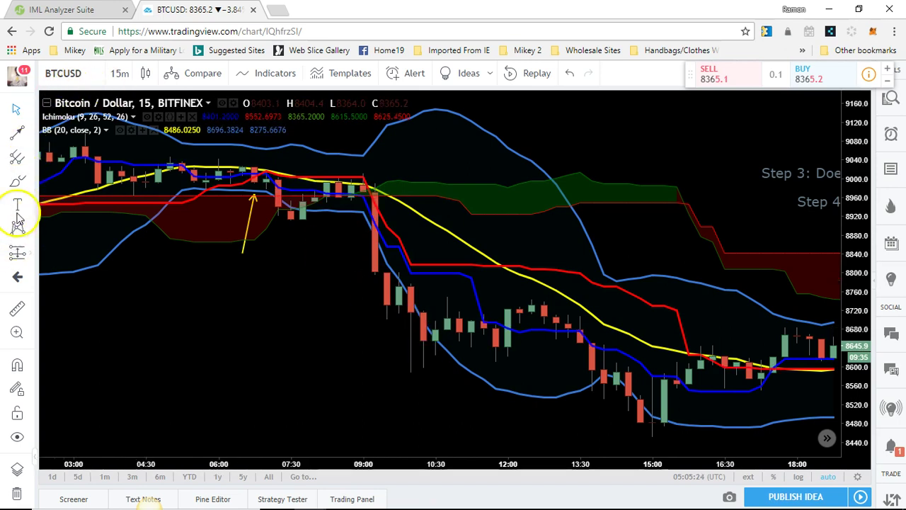
Measure the price move from the candle low near 07:30 to the lowest wick of the sharp drop, and clear the measurement
click(19, 309)
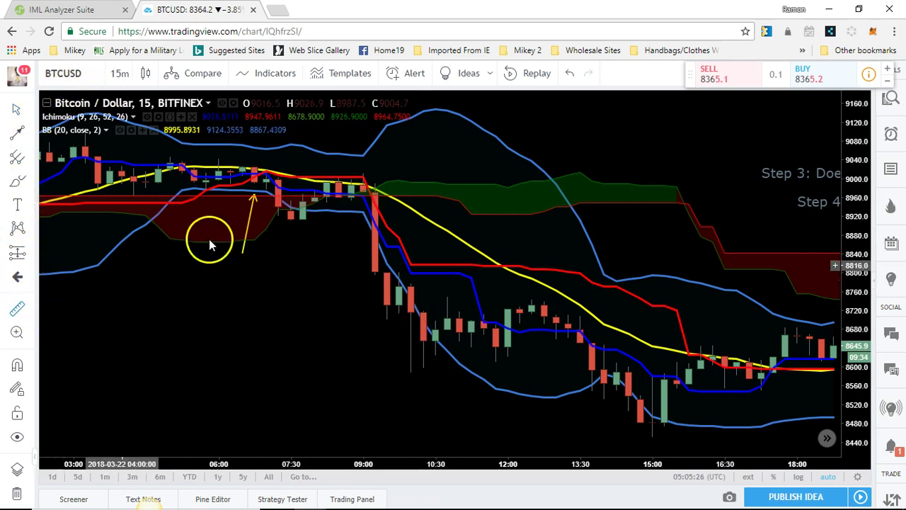
click(289, 223)
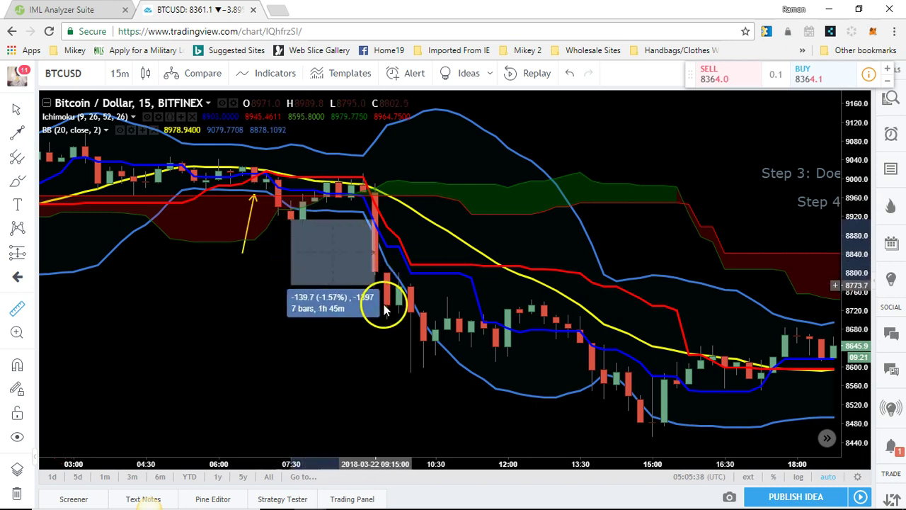
click(424, 373)
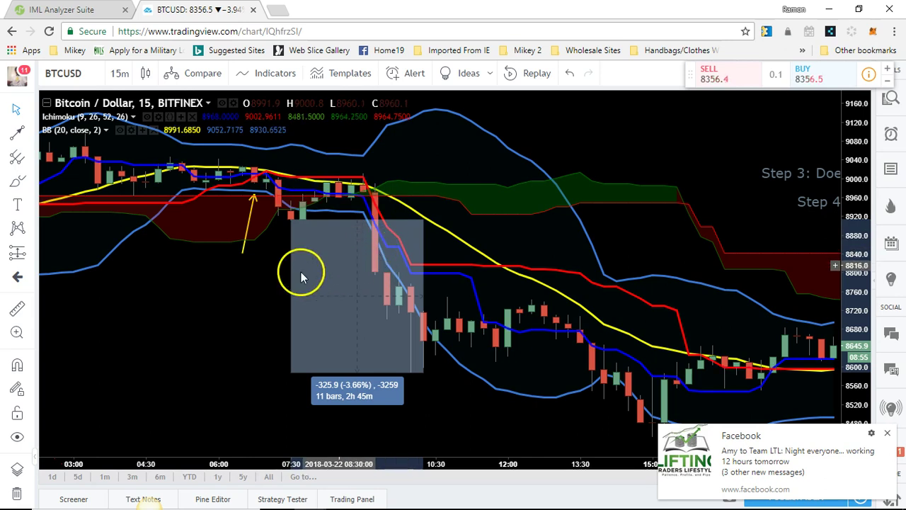
click(329, 257)
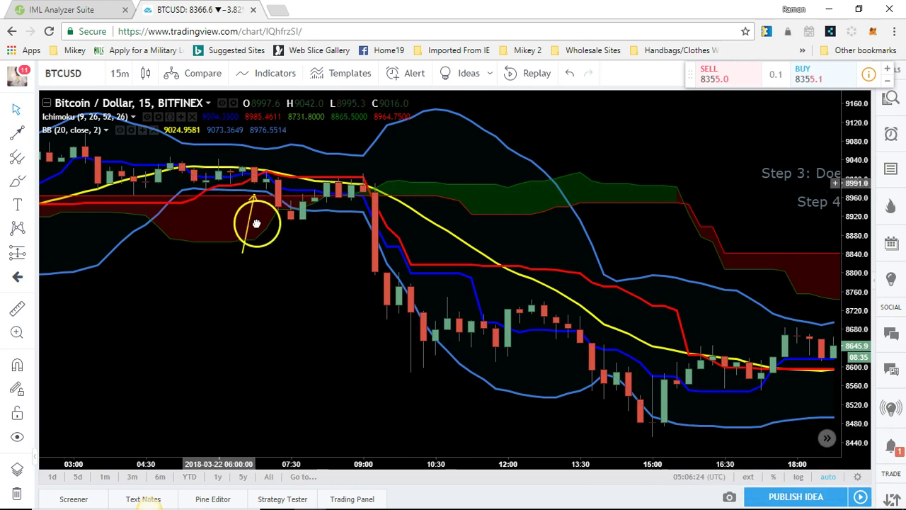
Remove the arrow pointing at the 06:45 candle
click(242, 252)
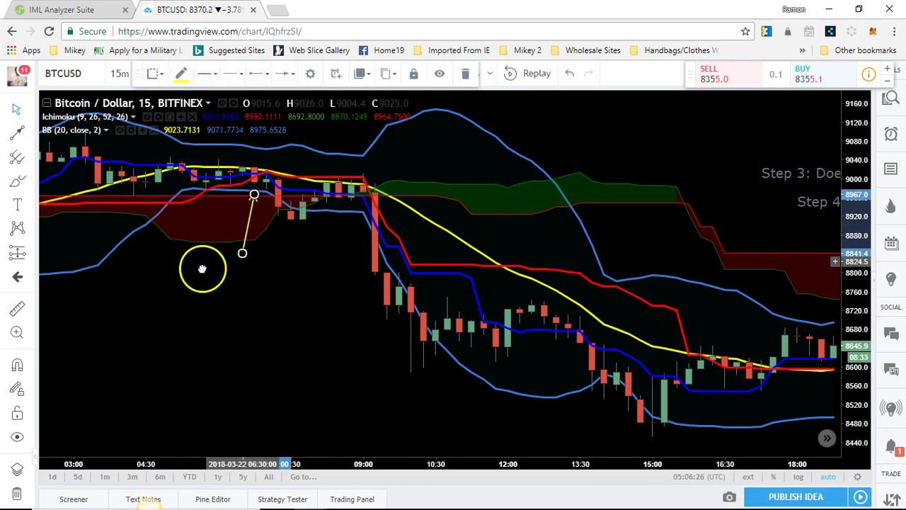
right_click(247, 228)
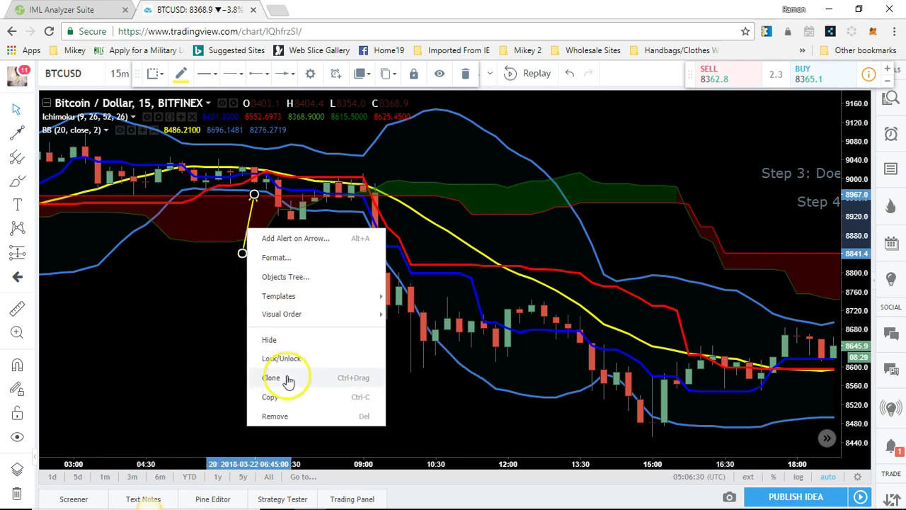
click(272, 416)
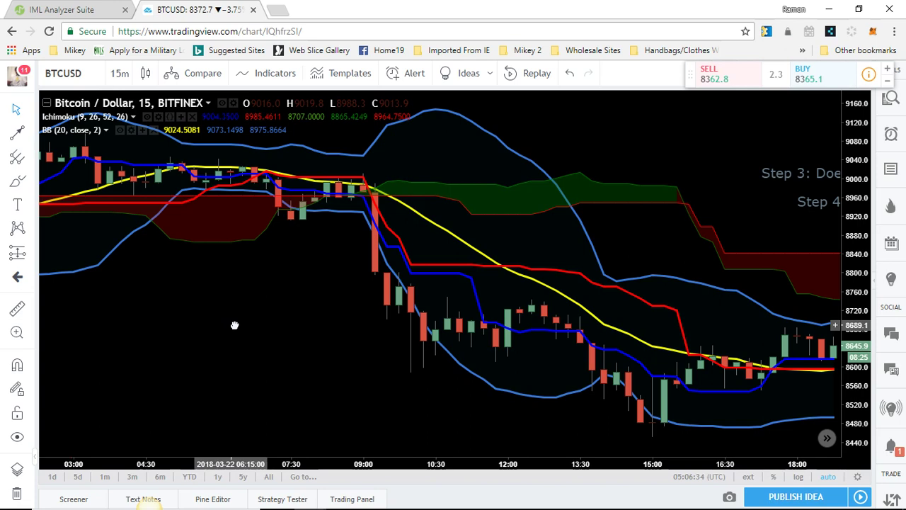
Hide the Ichimoku indicator to view the Bollinger Bands around the arrowed signal below the four step notes
drag(696, 156, 106, 354)
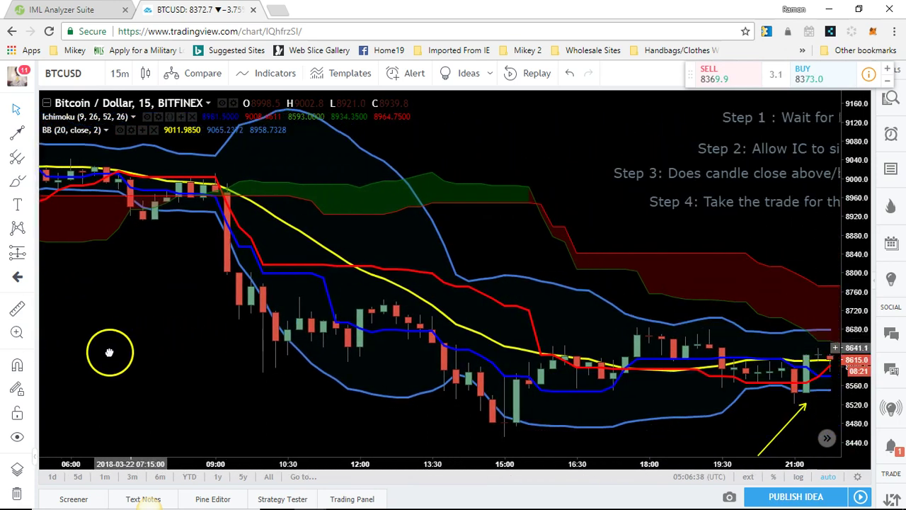
drag(569, 168, 353, 181)
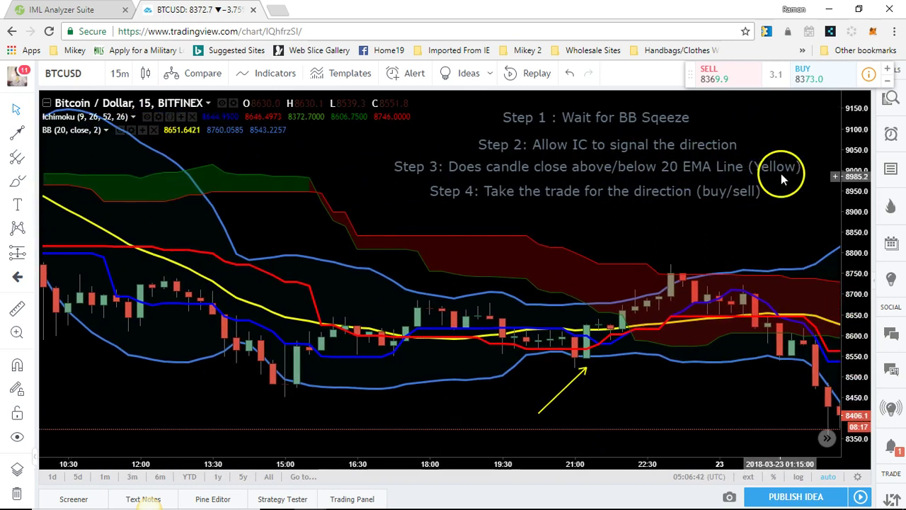
click(147, 117)
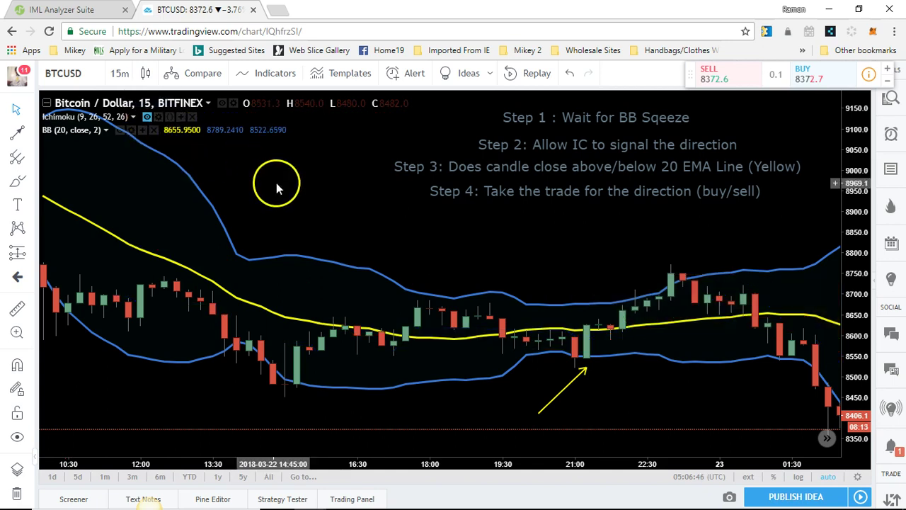
Remove the yellow arrow below the signal candle near 21:00
click(567, 388)
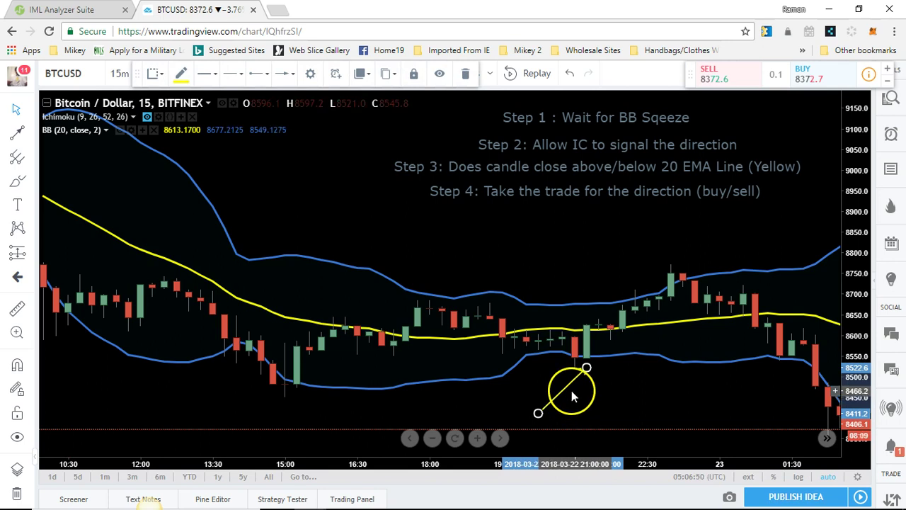
right_click(566, 383)
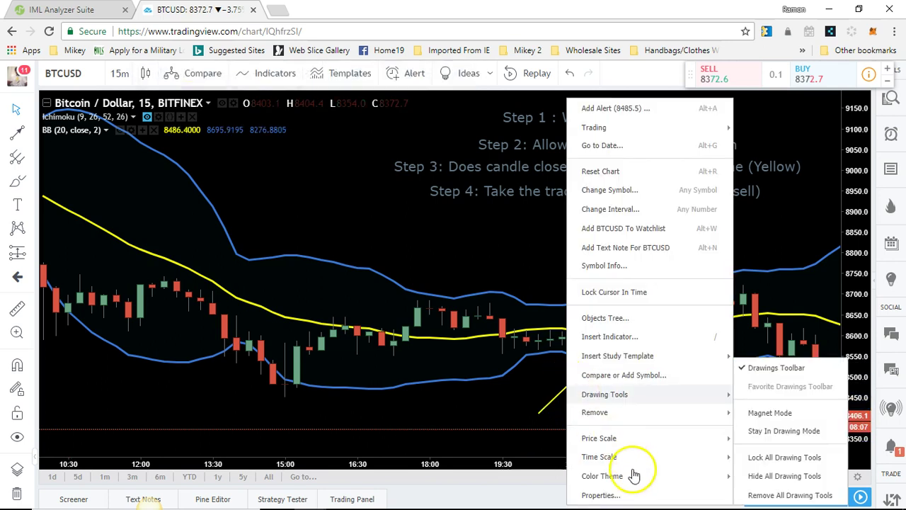
right_click(550, 409)
click(590, 498)
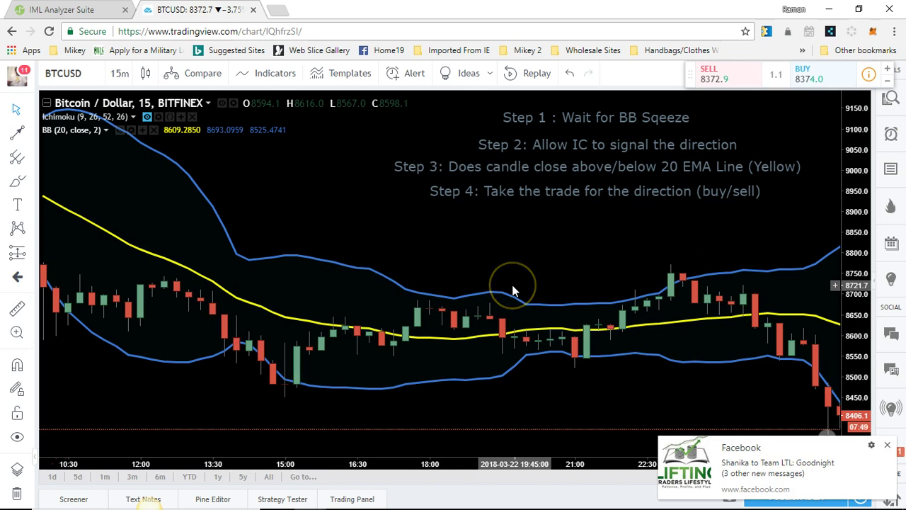
Show the Ichimoku indicator again and examine the cloud, lines and candles from the 21:00 signal to the latest price
click(547, 197)
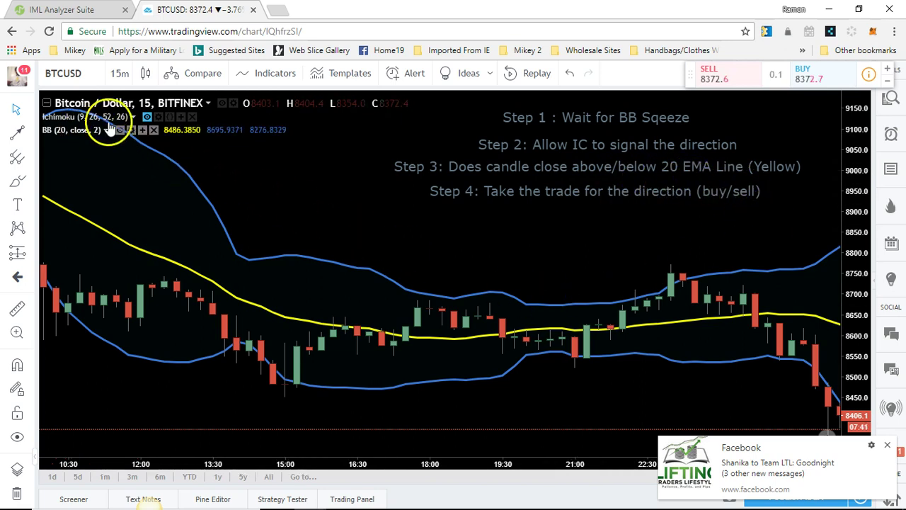
click(148, 118)
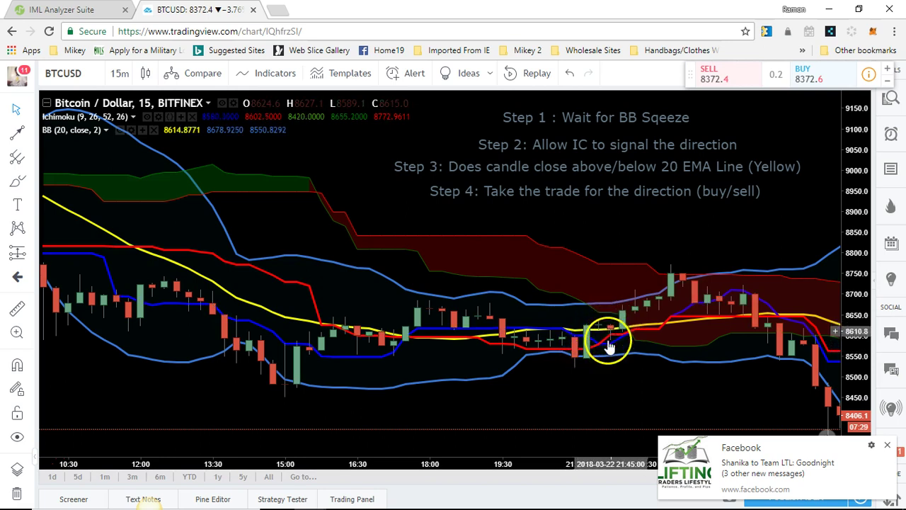
click(673, 296)
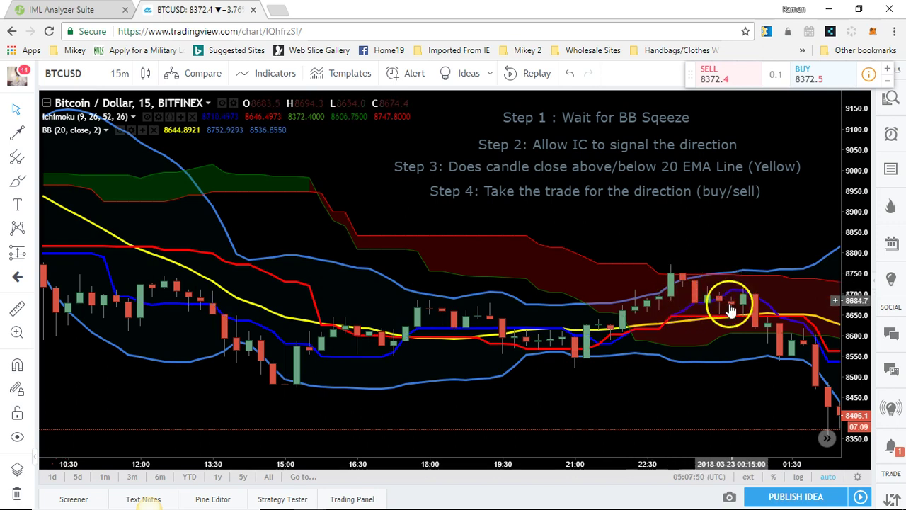
drag(724, 247, 465, 269)
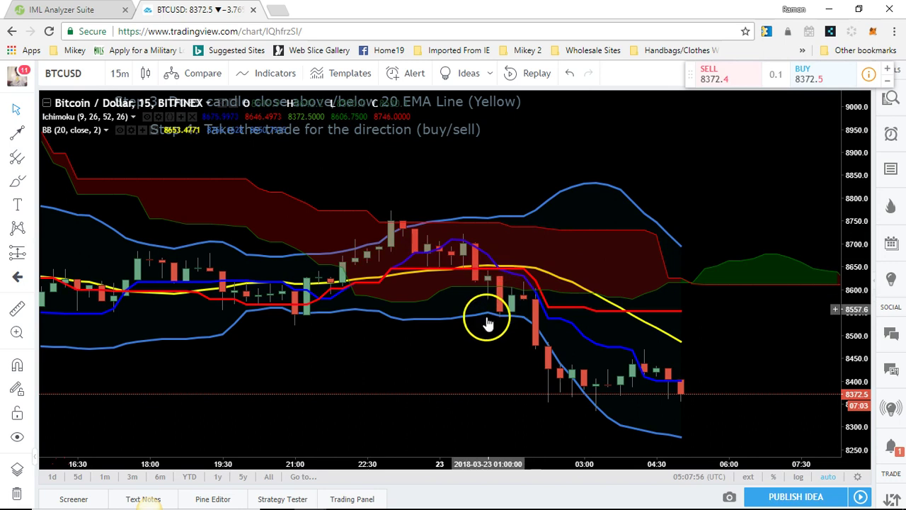
drag(621, 198, 763, 271)
drag(459, 350, 704, 385)
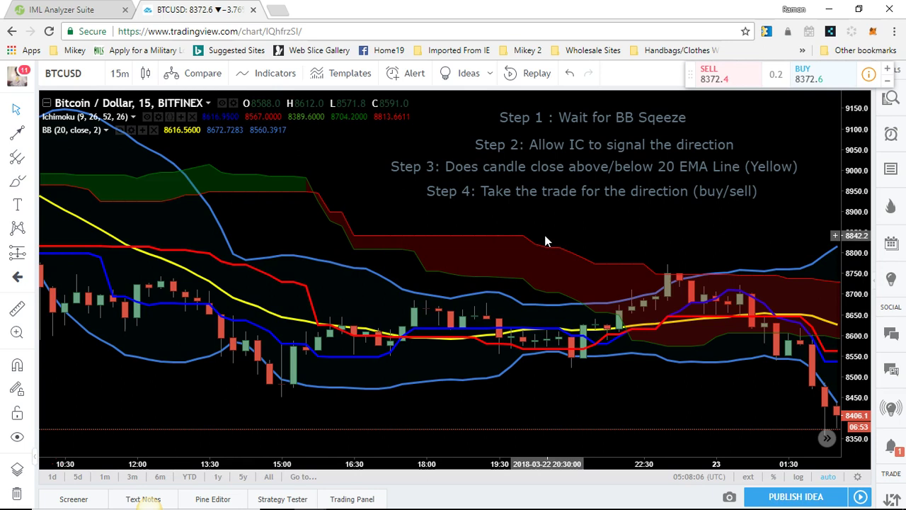
Dismiss the Facebook browser notification
click(585, 161)
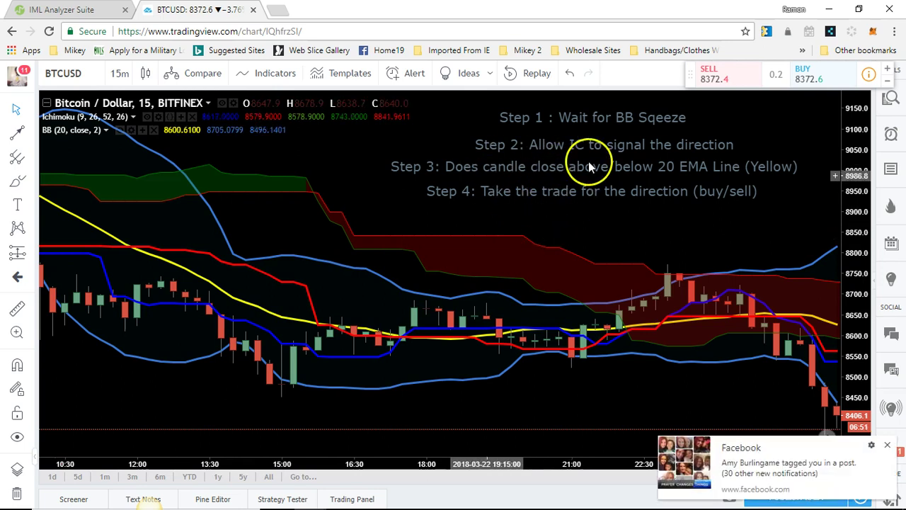
click(804, 395)
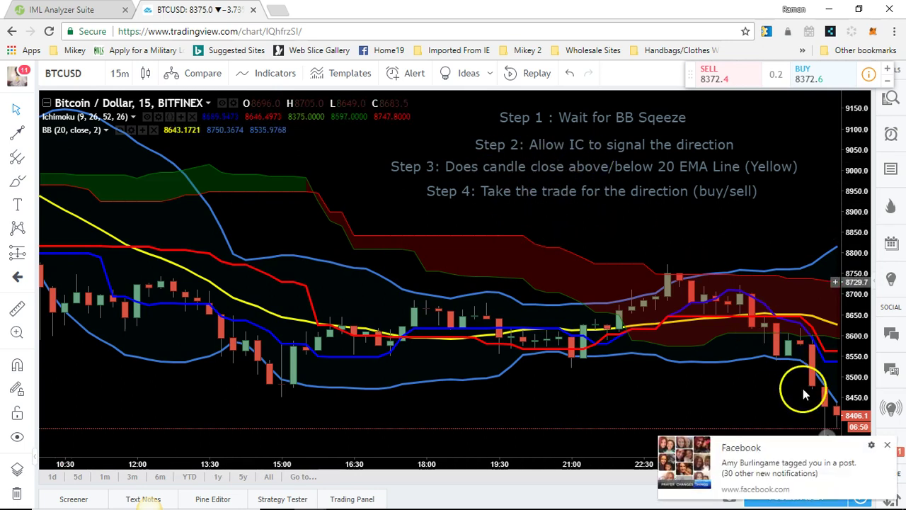
click(887, 447)
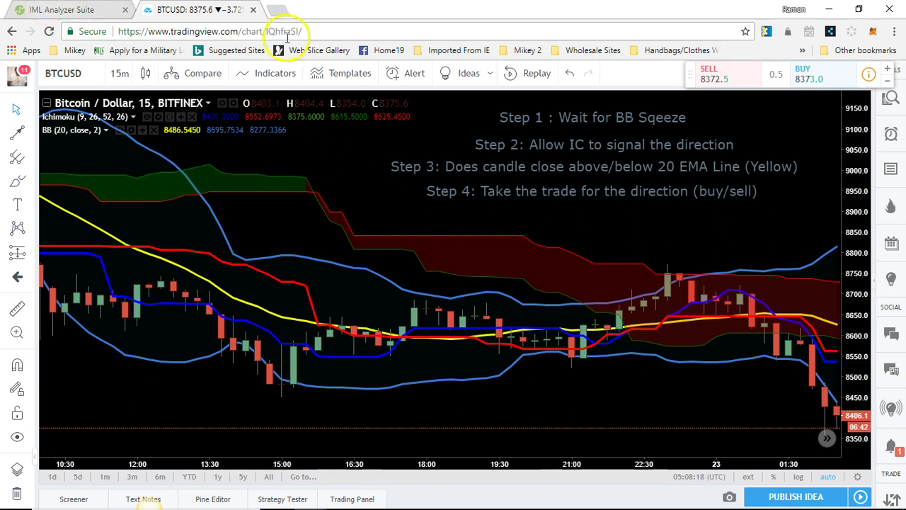
Look at the EUR/CAD chart in IML Web Analyzer and return to the TradingView BTCUSD chart
key(ctrl+shift+Tab)
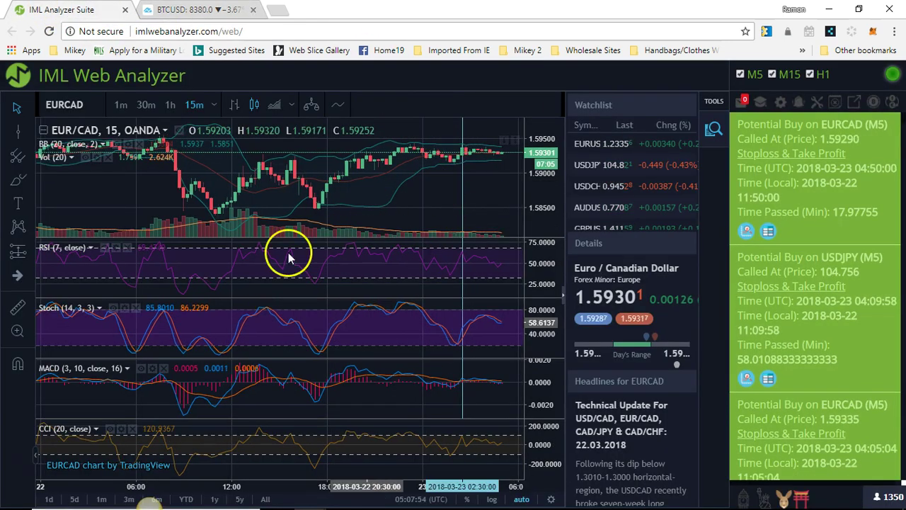
click(188, 10)
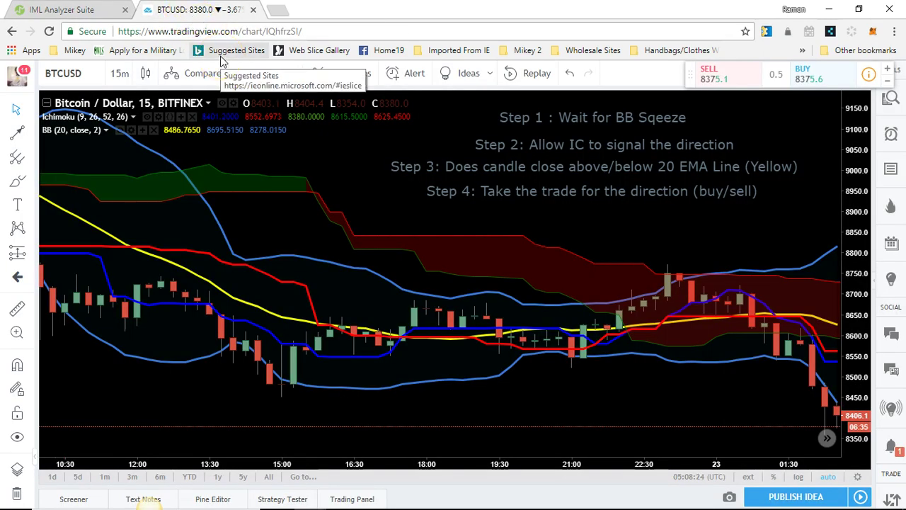
click(222, 155)
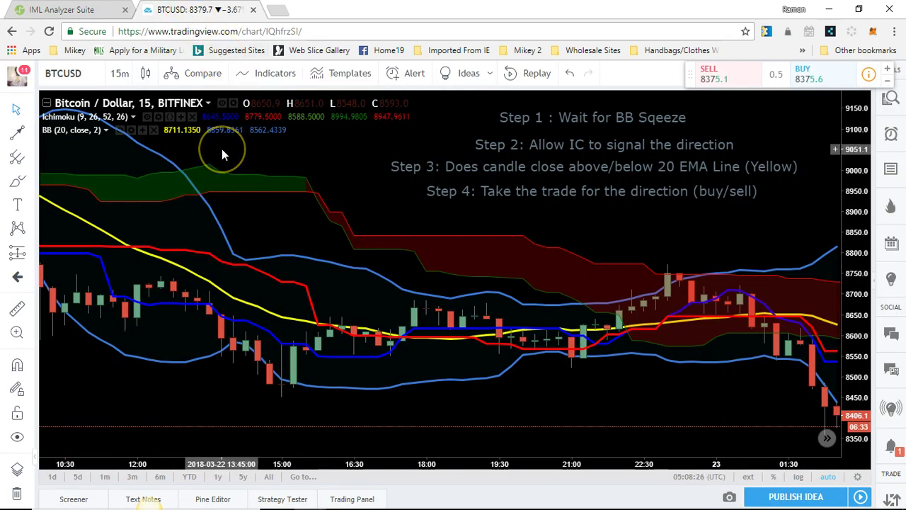